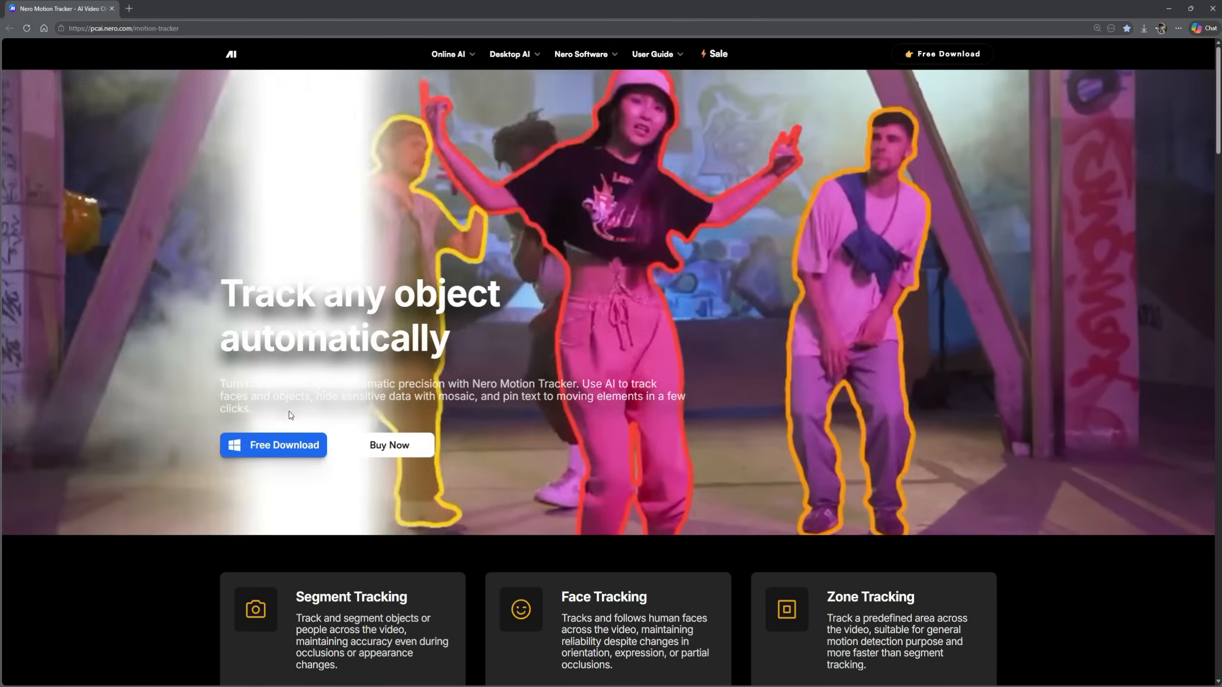
Step: Scroll the feature sections, highlighting the 'Track and segment any object' and 'Auto-detect and protect faces' headings
scroll(289, 410, down, 10)
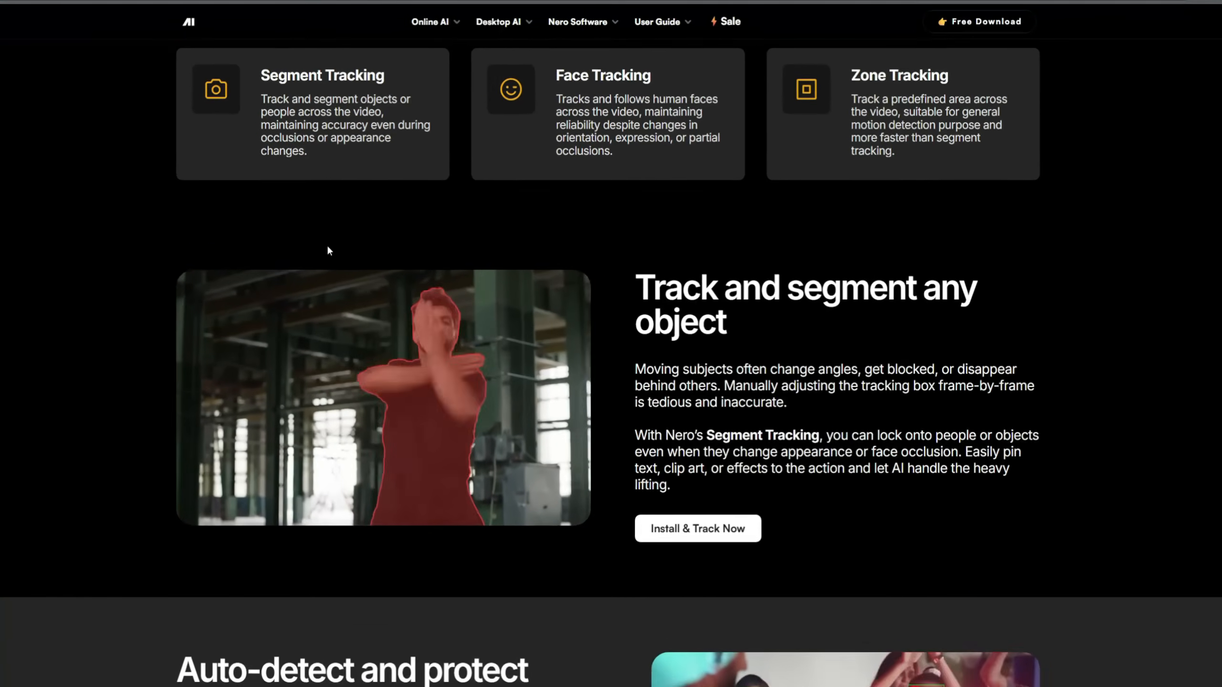
drag(640, 274, 755, 330)
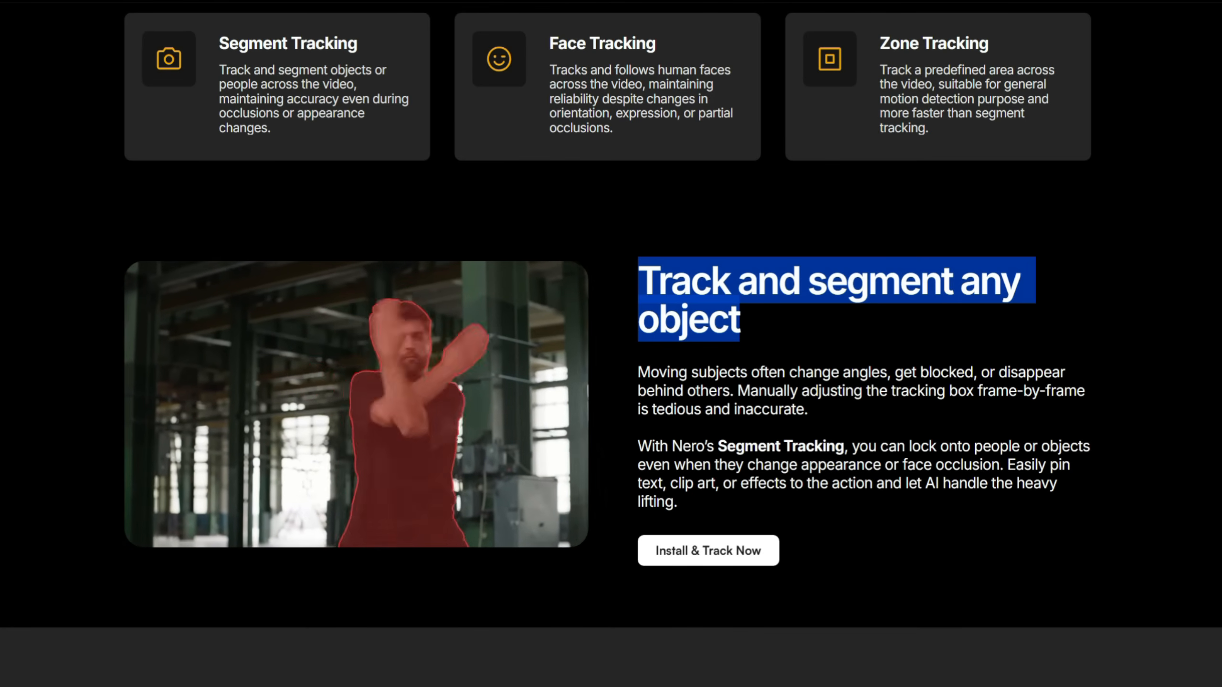
scroll(611, 344, down, 5)
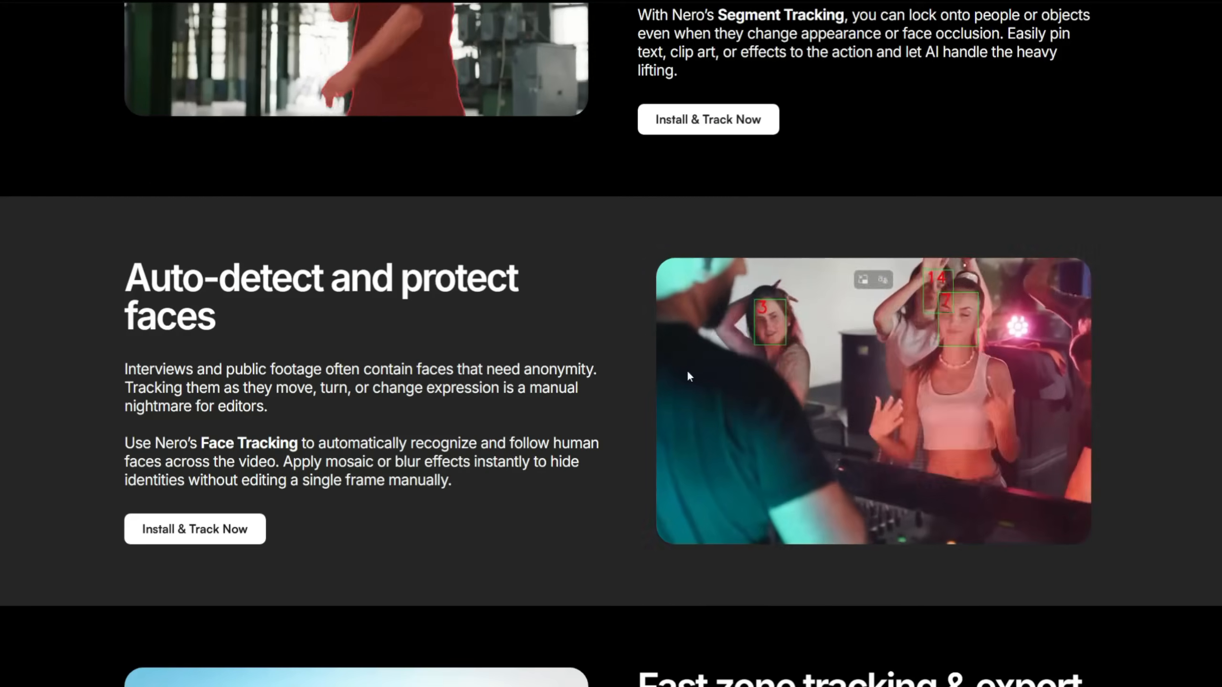
click(125, 274)
drag(125, 274, 222, 322)
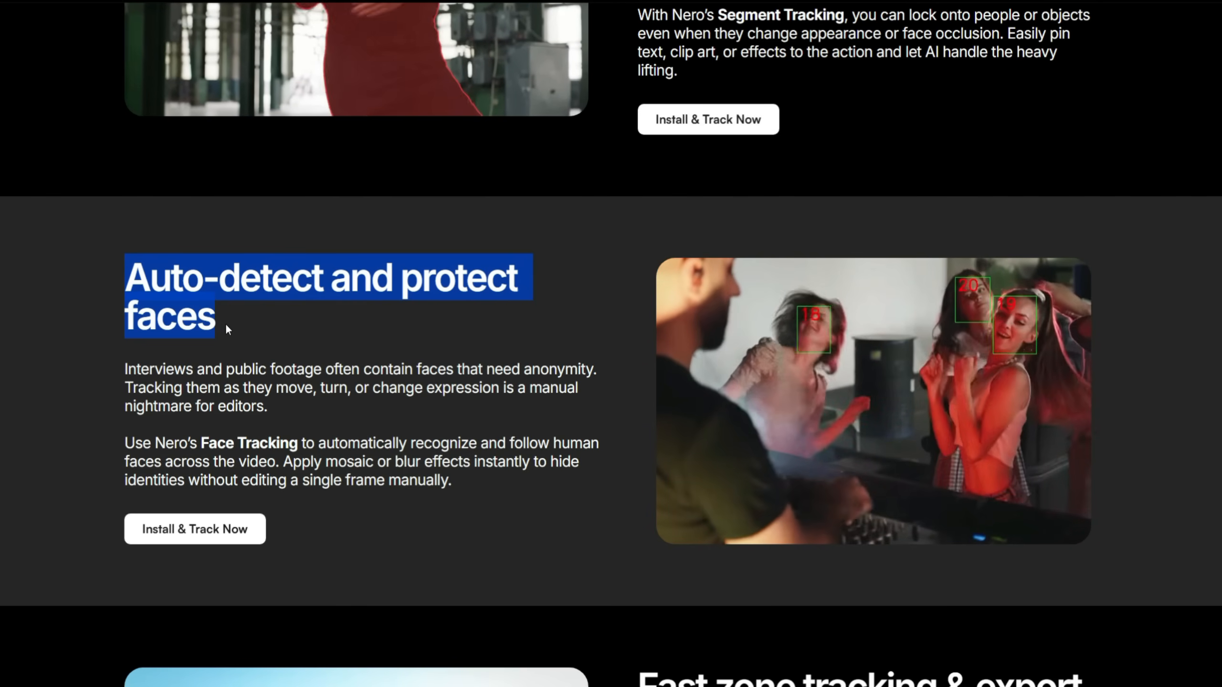
click(229, 324)
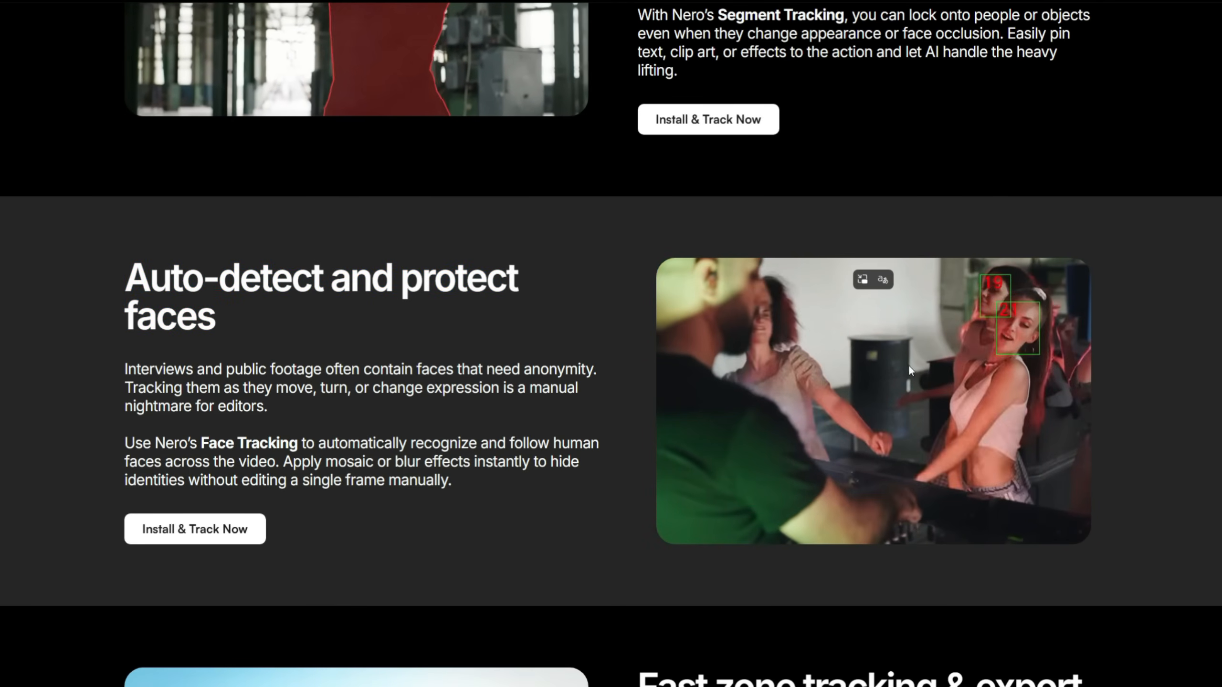
Step: Download the Motion Tracker installer via Free Download
scroll(904, 431, down, 6)
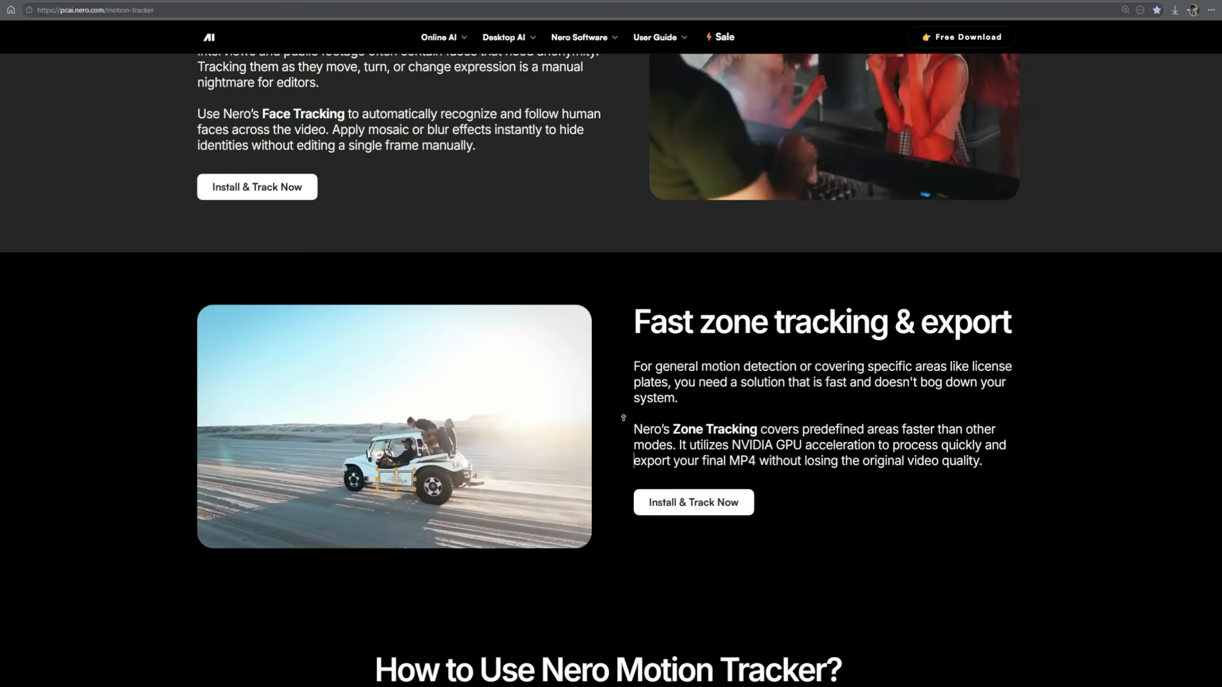
scroll(623, 417, up, 15)
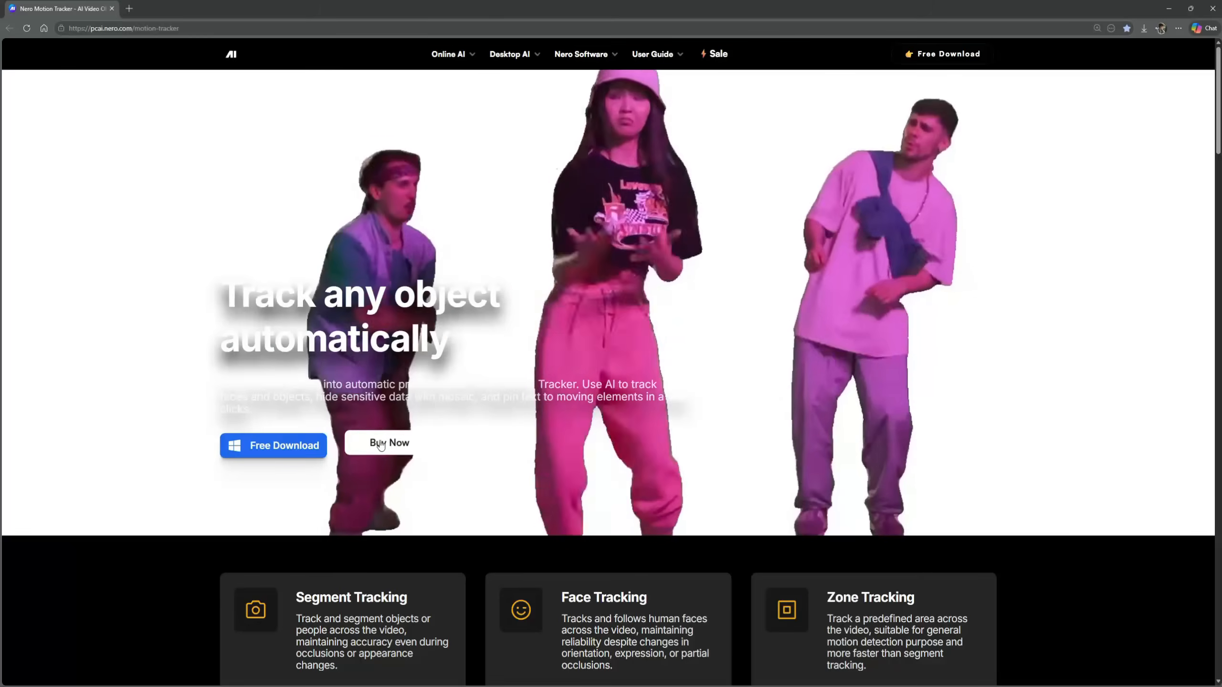
click(283, 446)
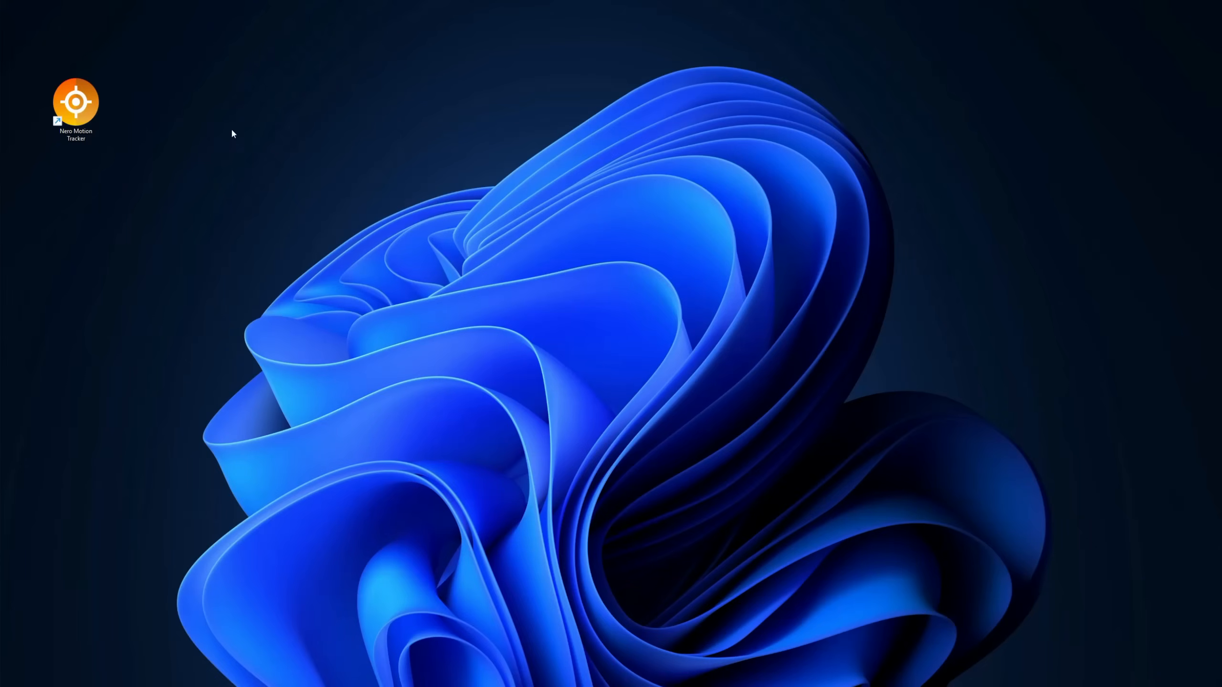
Step: Launch Nero Motion Tracker from its desktop shortcut
double_click(96, 110)
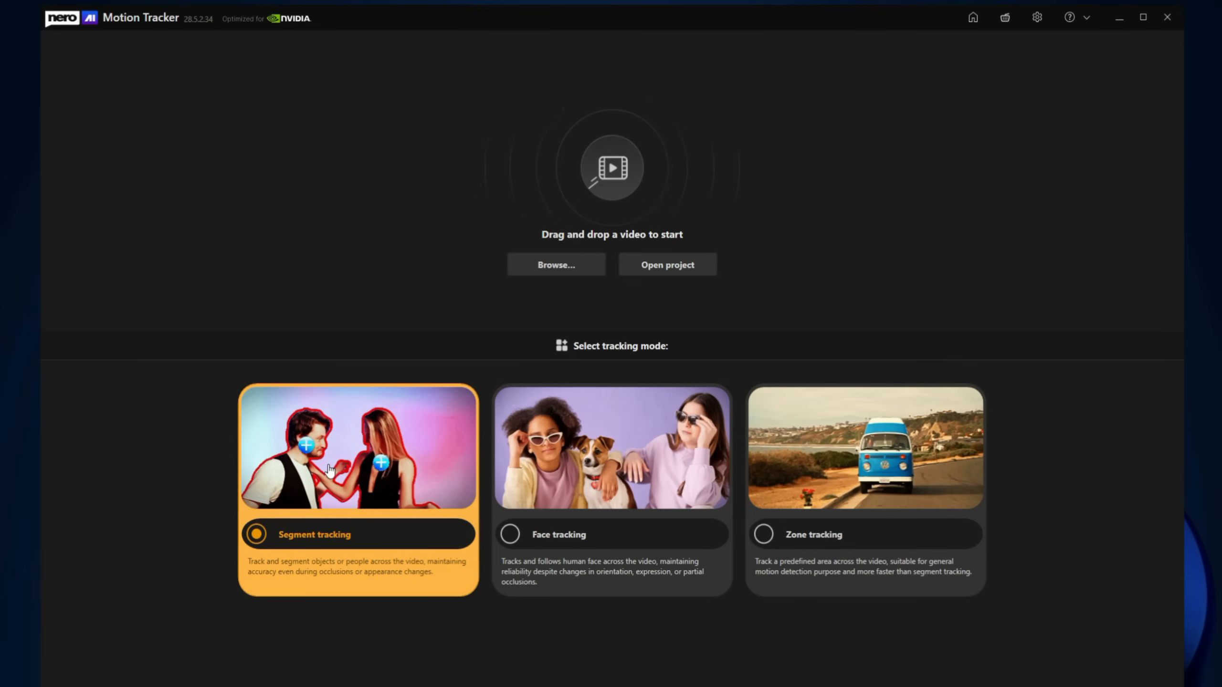
Step: Load video 1 of the man in the red jacket, play it briefly, then rewind to the first frame
click(555, 273)
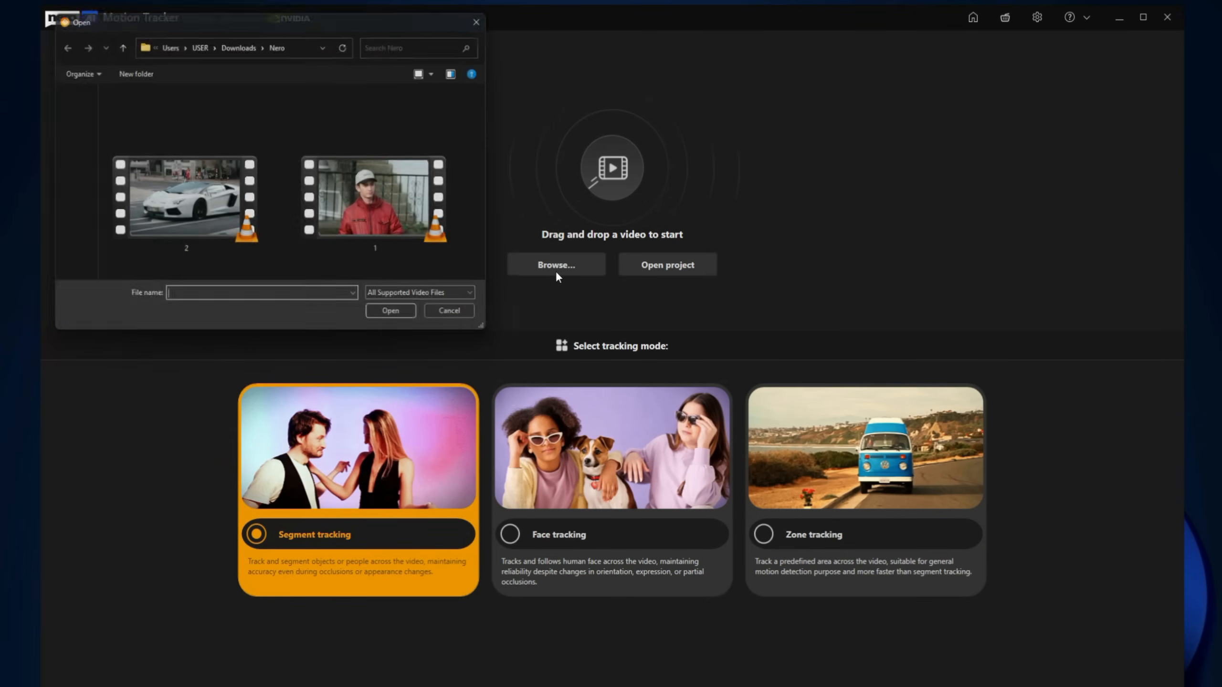
double_click(387, 208)
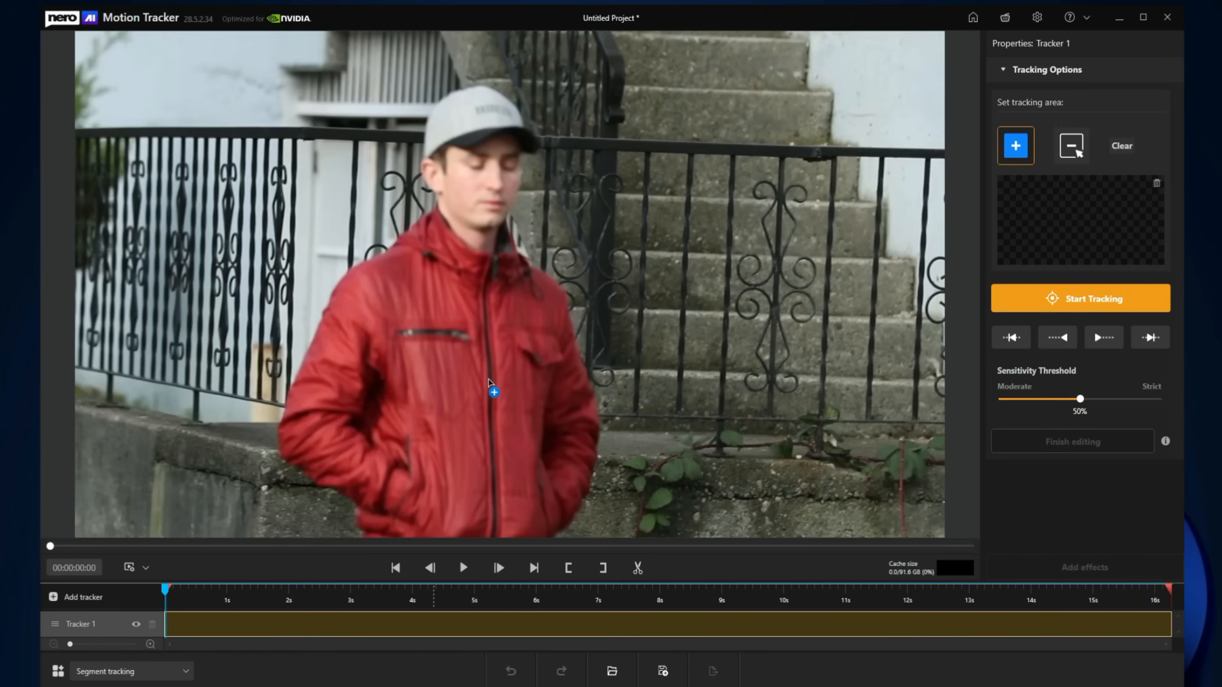
click(463, 570)
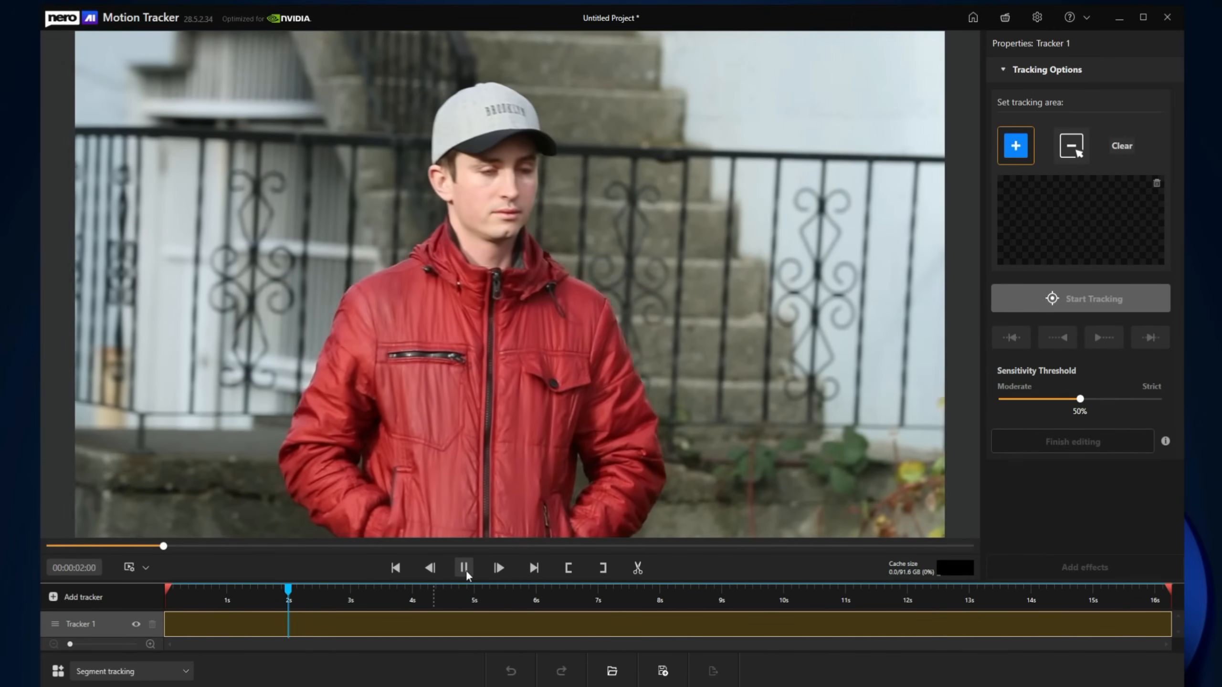
click(464, 569)
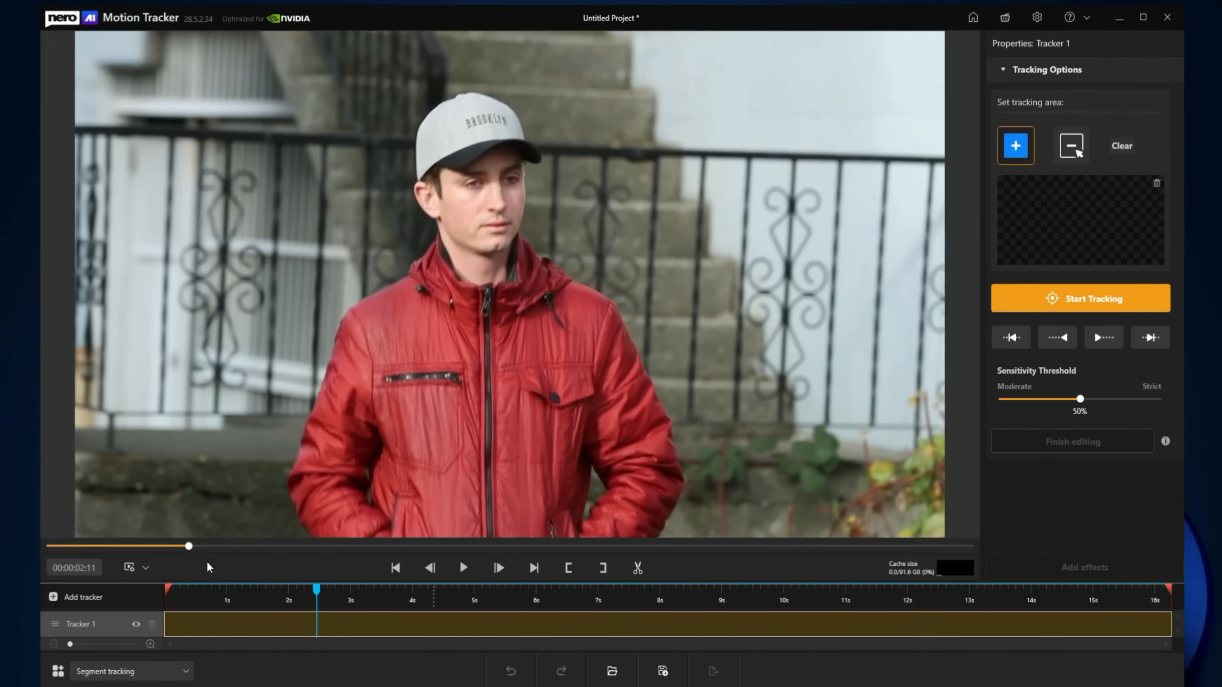
drag(191, 546, 21, 549)
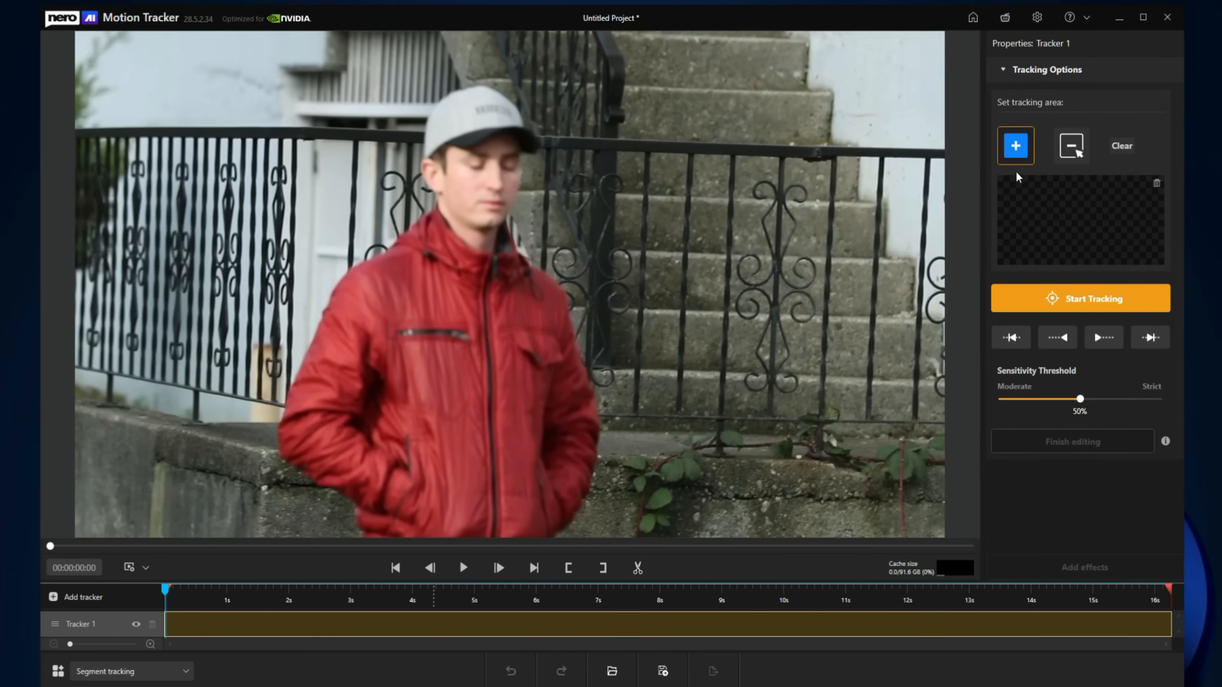
Step: Mark the man's cap, face, chest and lower jacket as tracking points and track him through the clip
click(1016, 147)
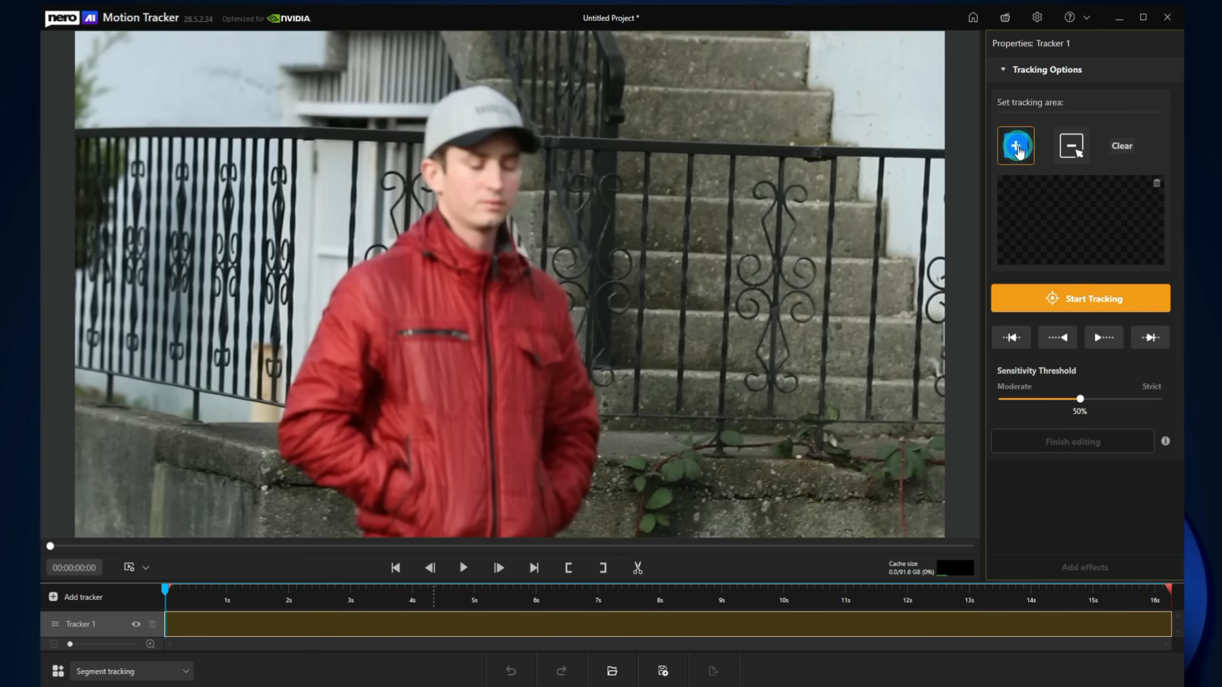
click(463, 120)
click(474, 157)
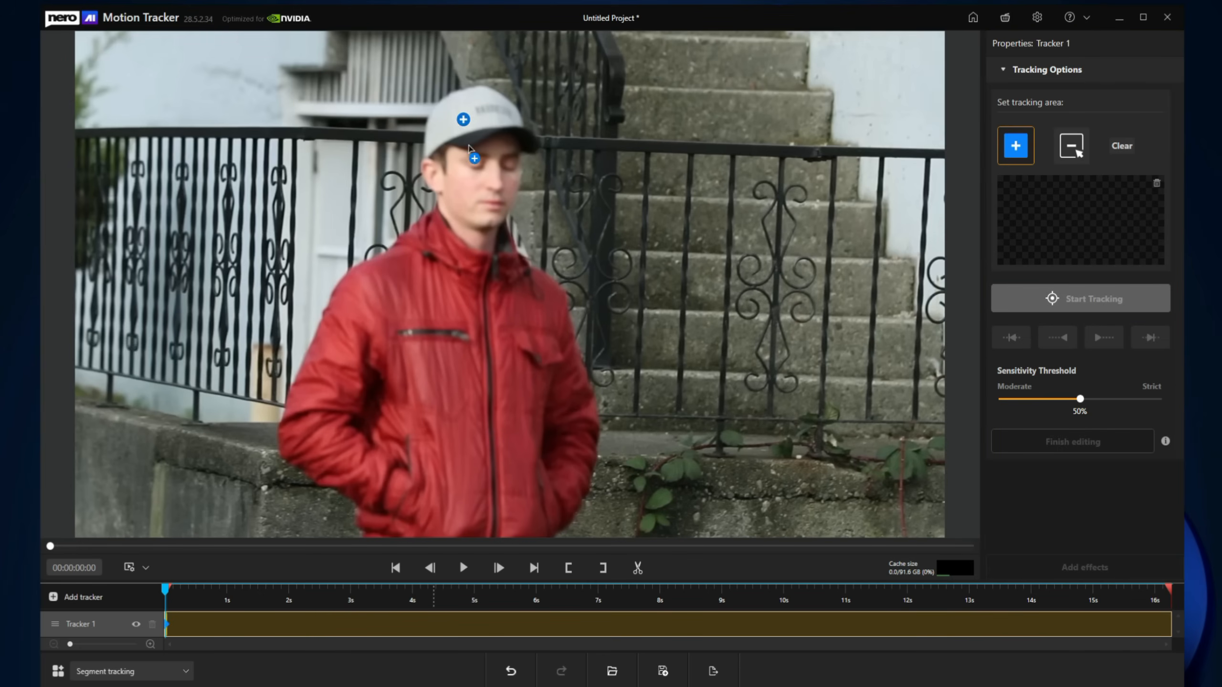
click(478, 273)
click(433, 384)
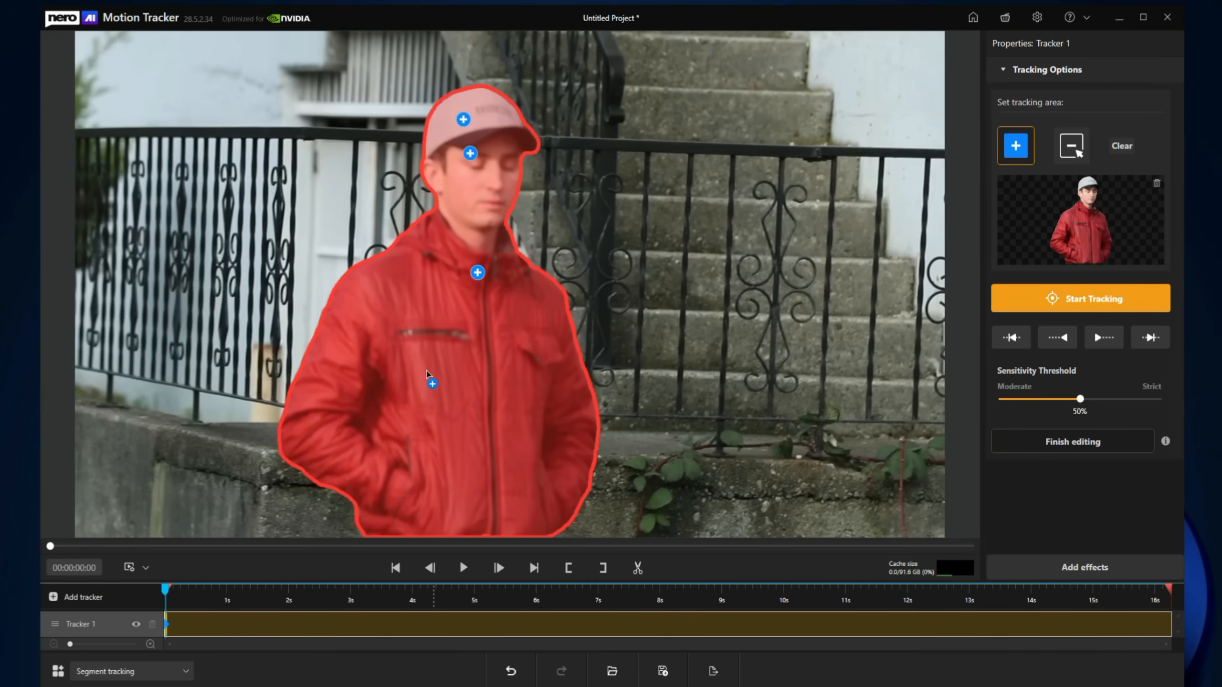
drag(426, 373, 455, 426)
click(1050, 301)
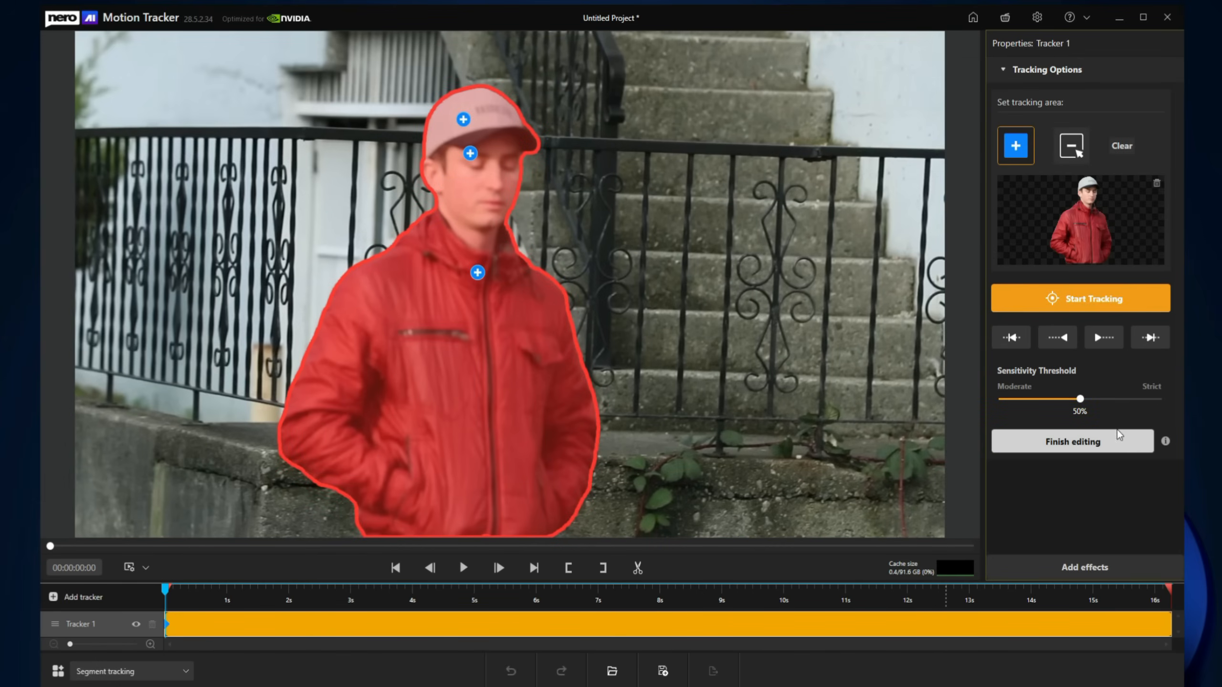
Step: Collapse Tracking Options, move on to Add effects and confirm finishing the tracker edits
click(1013, 71)
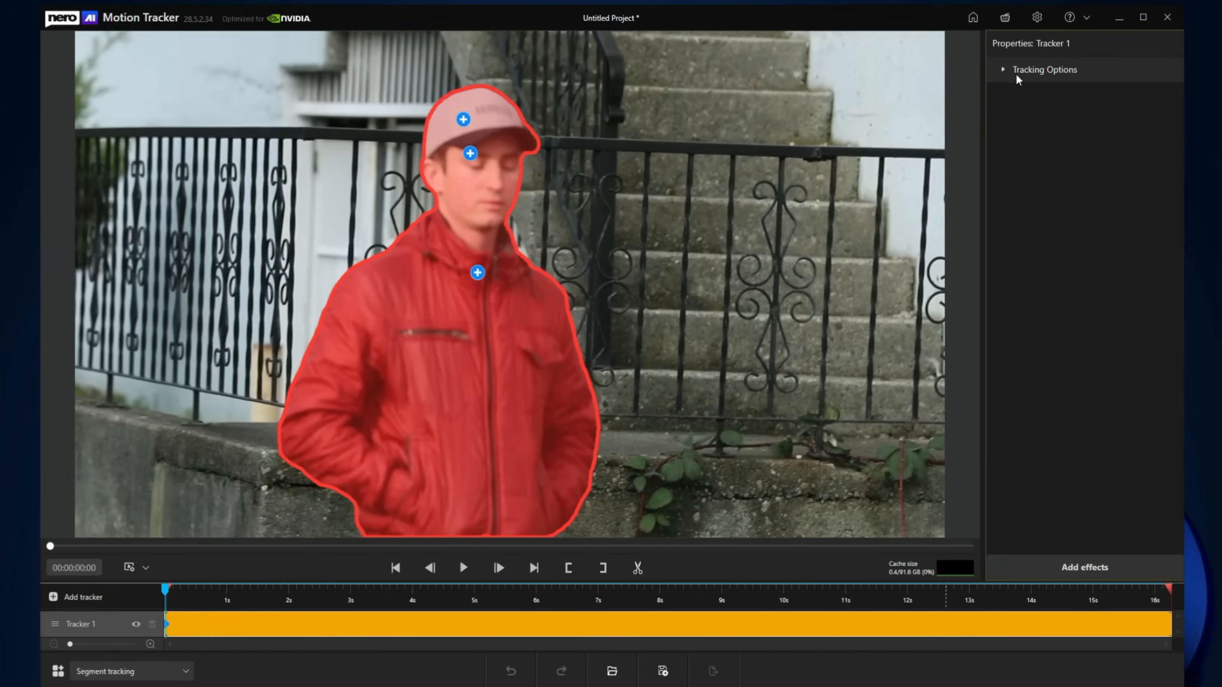
click(1117, 565)
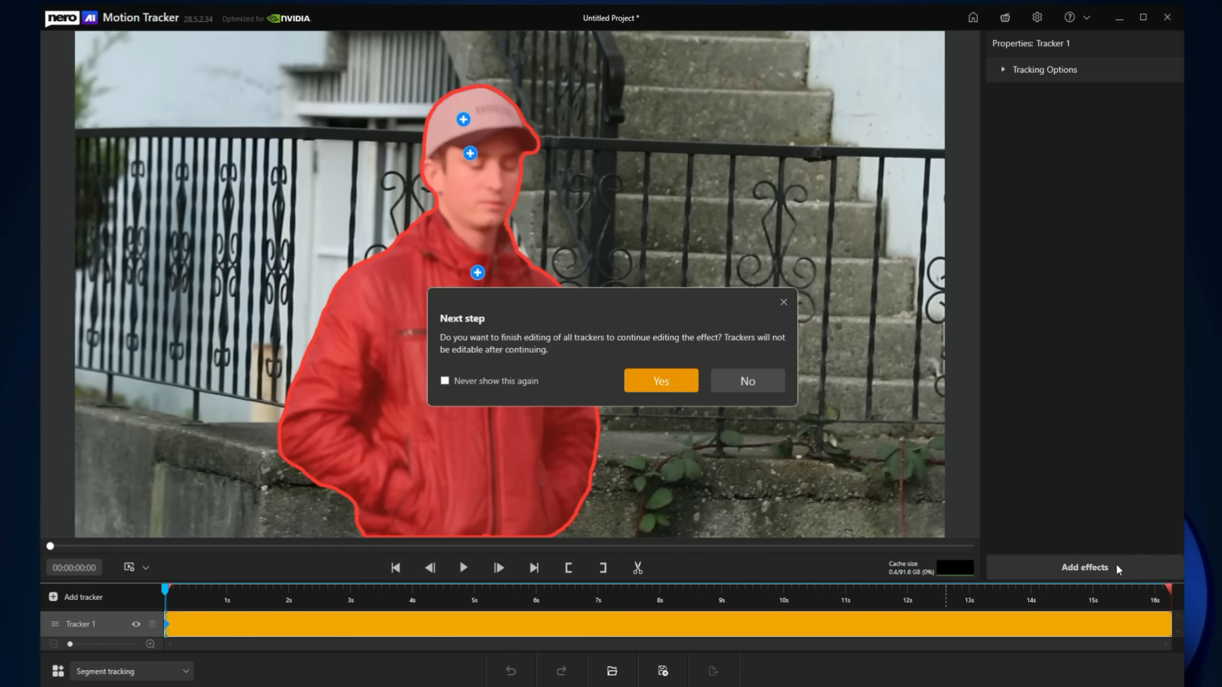
click(647, 380)
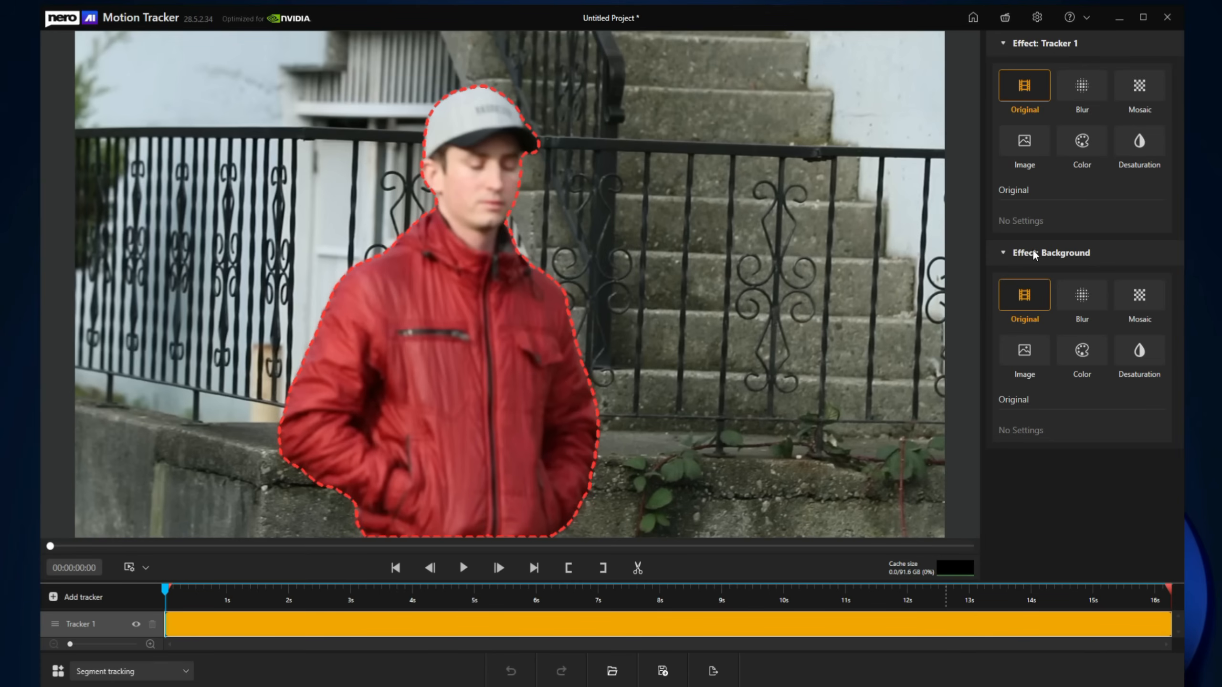
Step: Preview Blur and Mosaic on Tracker 1, then settle on the Image effect
click(1082, 99)
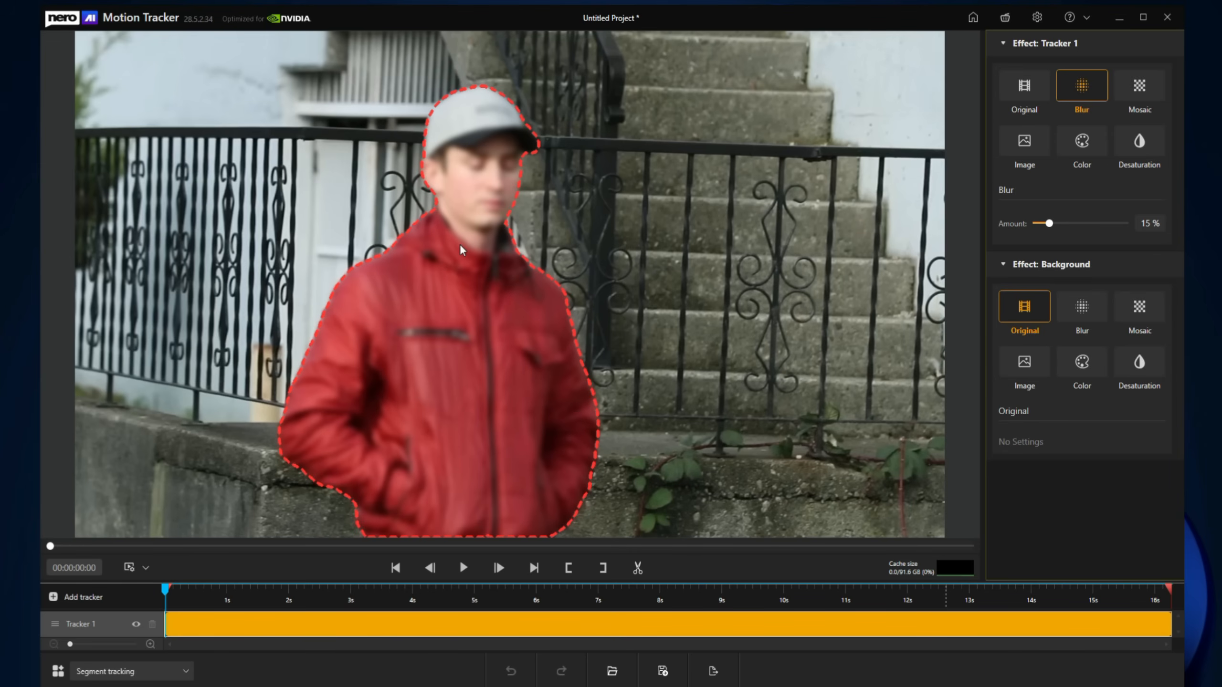
click(1136, 96)
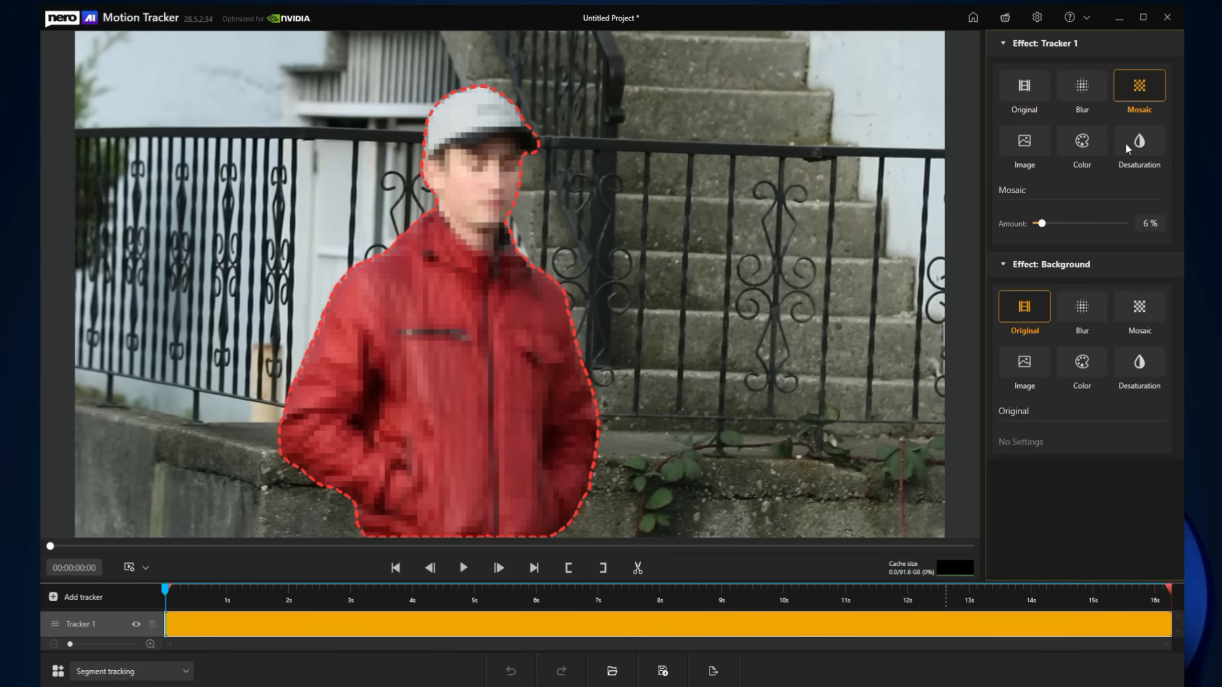
click(1026, 144)
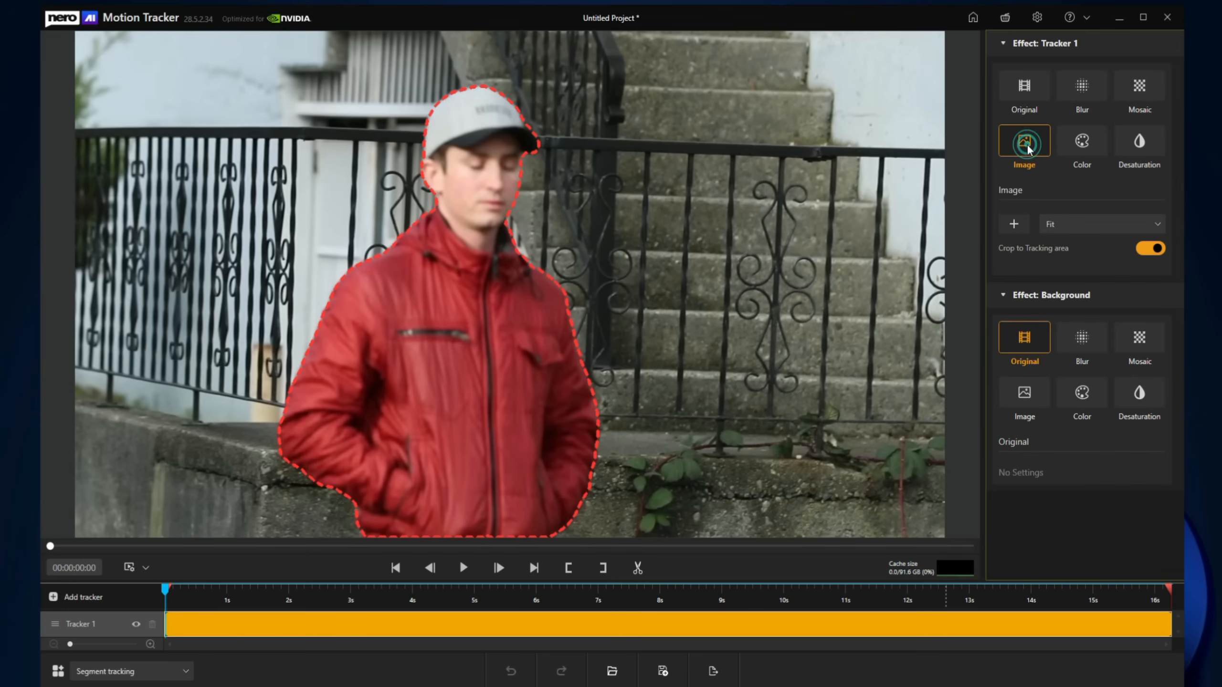
Step: Fill the tracked man with the Bliss wallpaper, then switch Tracker 1 to a solid blue Color
click(1015, 224)
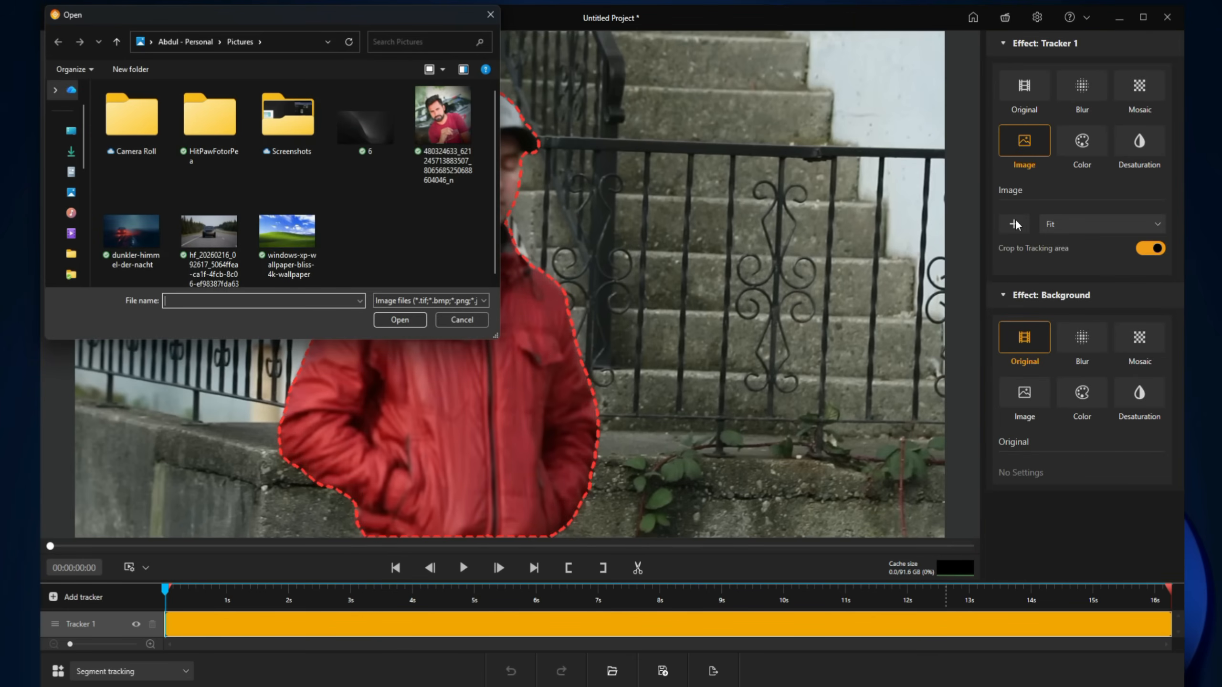
double_click(291, 232)
click(464, 360)
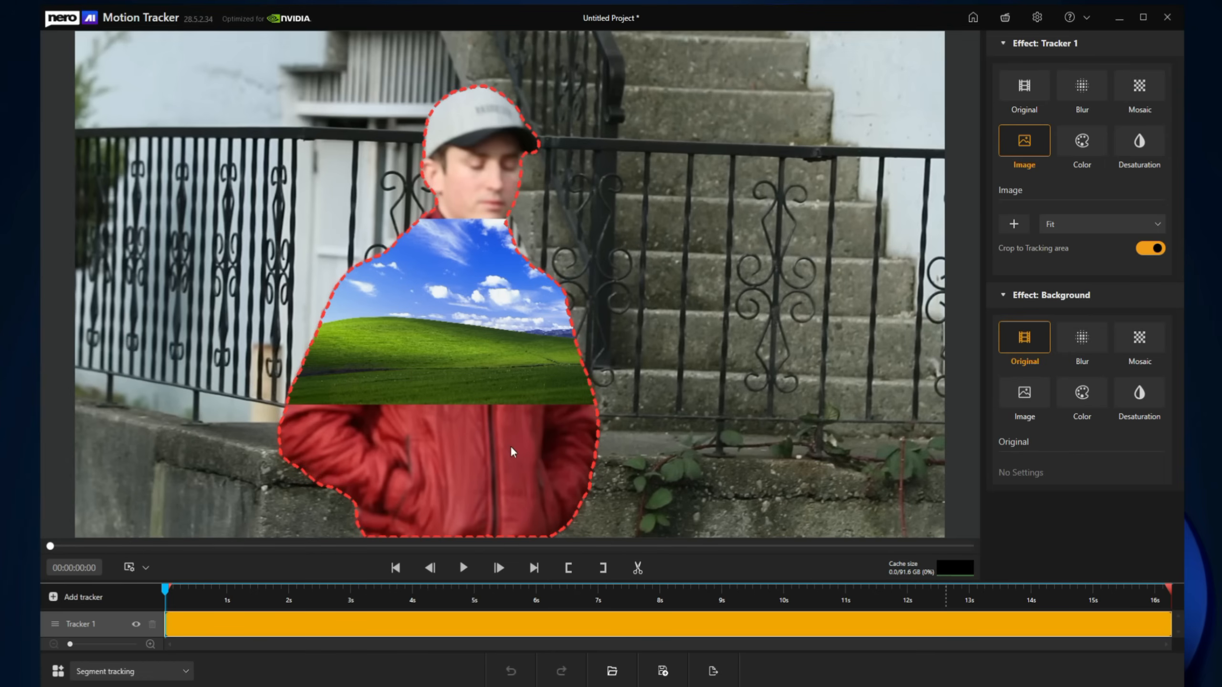
click(1081, 144)
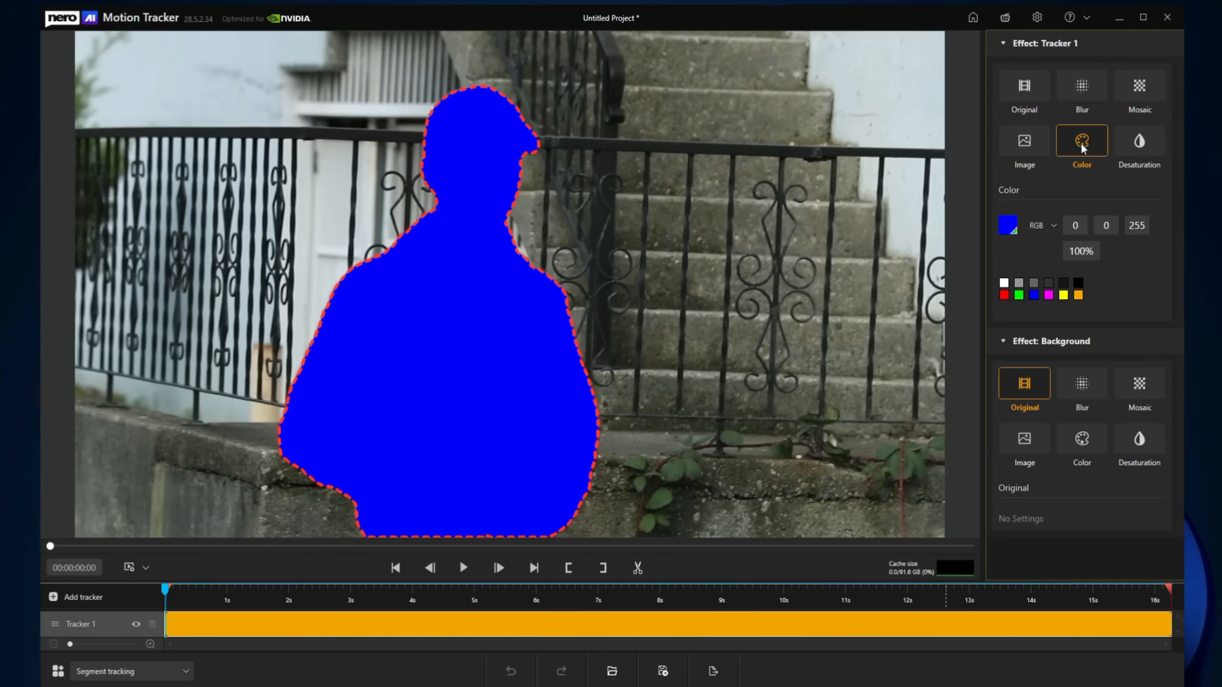
Step: Change the fill to bright yellow (RGB 225, 255, 15), then switch Tracker 1 to Desaturation at 0%
click(1009, 222)
drag(556, 372, 592, 367)
drag(658, 328, 658, 380)
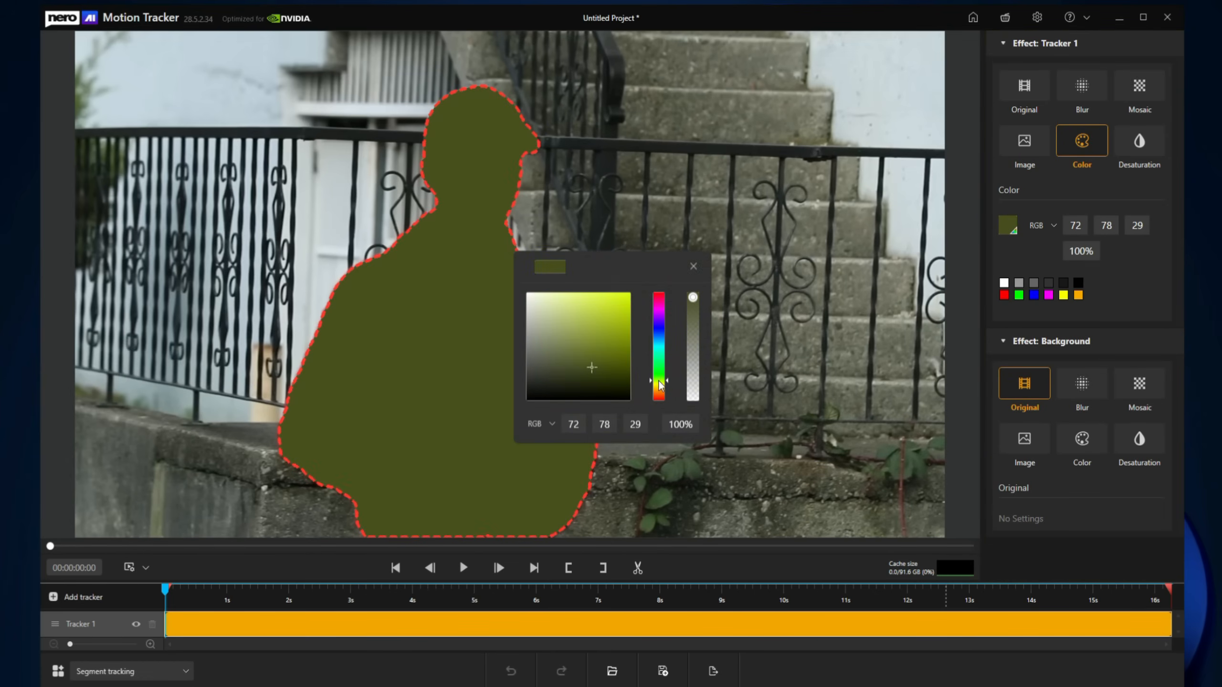
drag(614, 337, 628, 296)
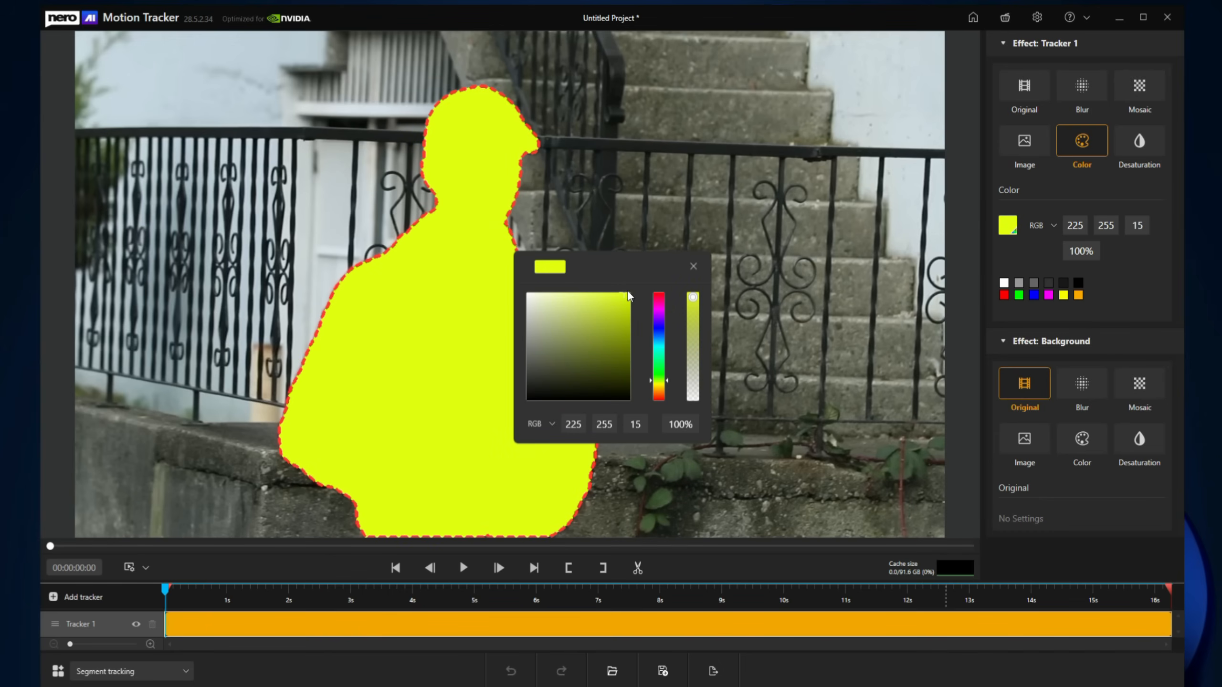
click(692, 266)
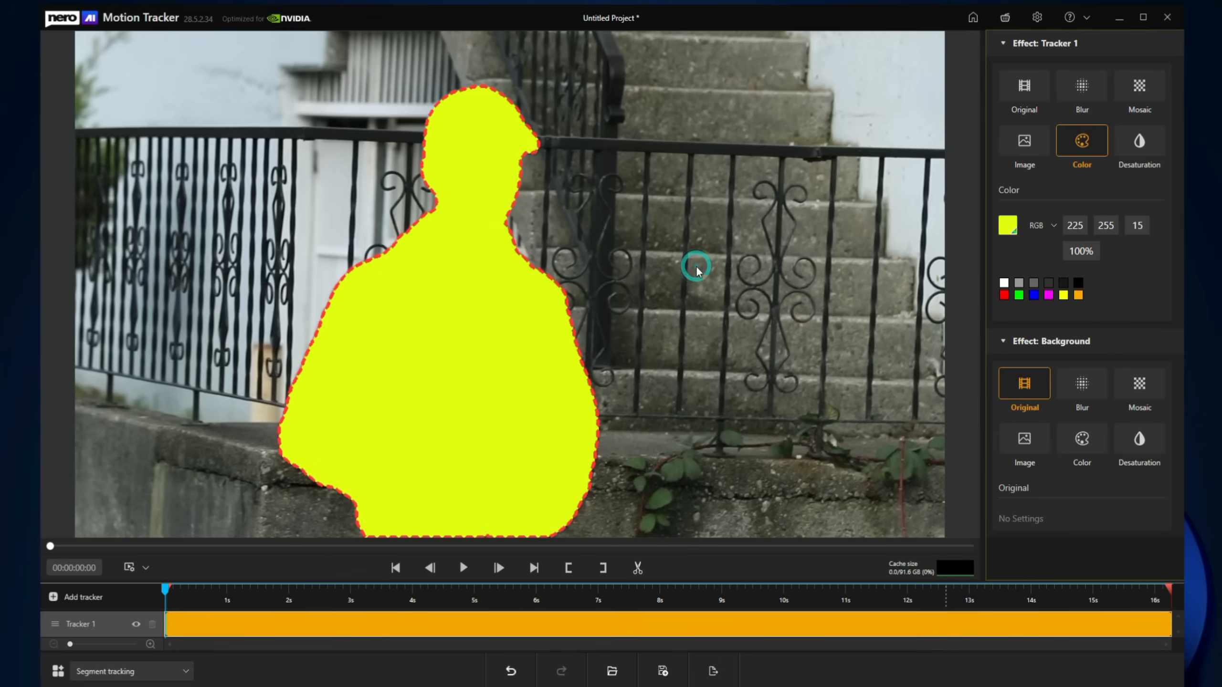
click(1128, 144)
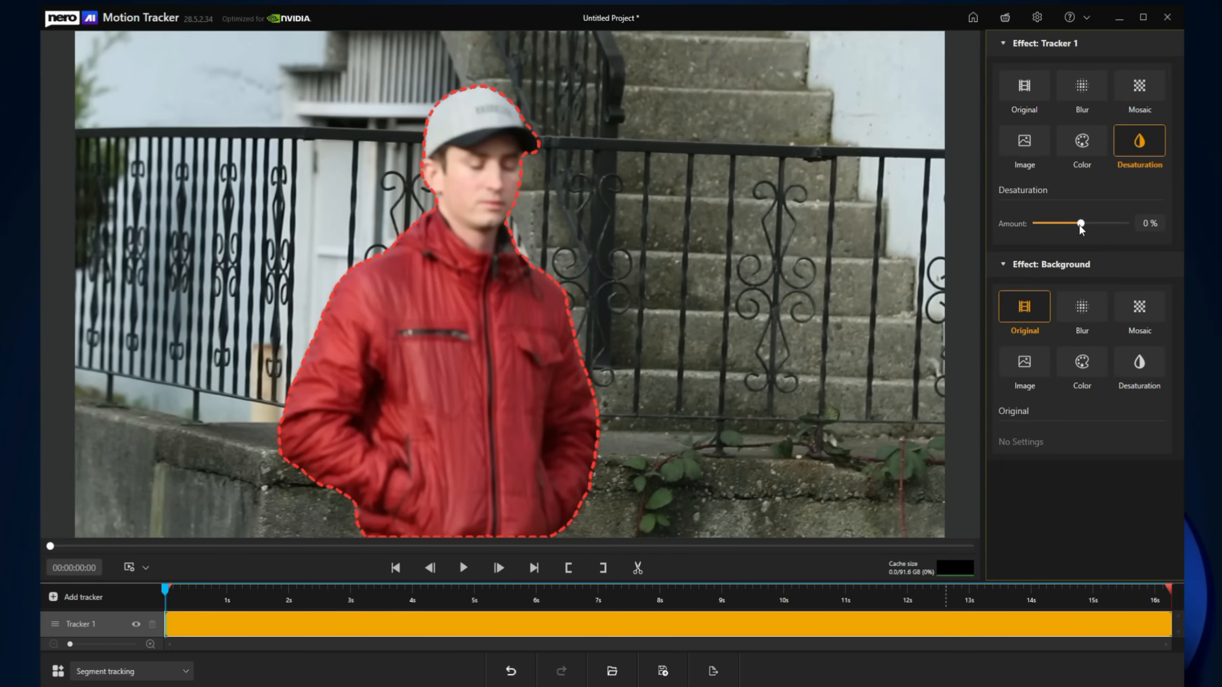
Step: Preview a -50% desaturation on the man, then reset Tracker 1's effect to Original
mouse_move(1081, 228)
mouse_down()
mouse_move(1118, 223)
mouse_move(1025, 224)
mouse_move(1081, 228)
mouse_up()
click(1017, 80)
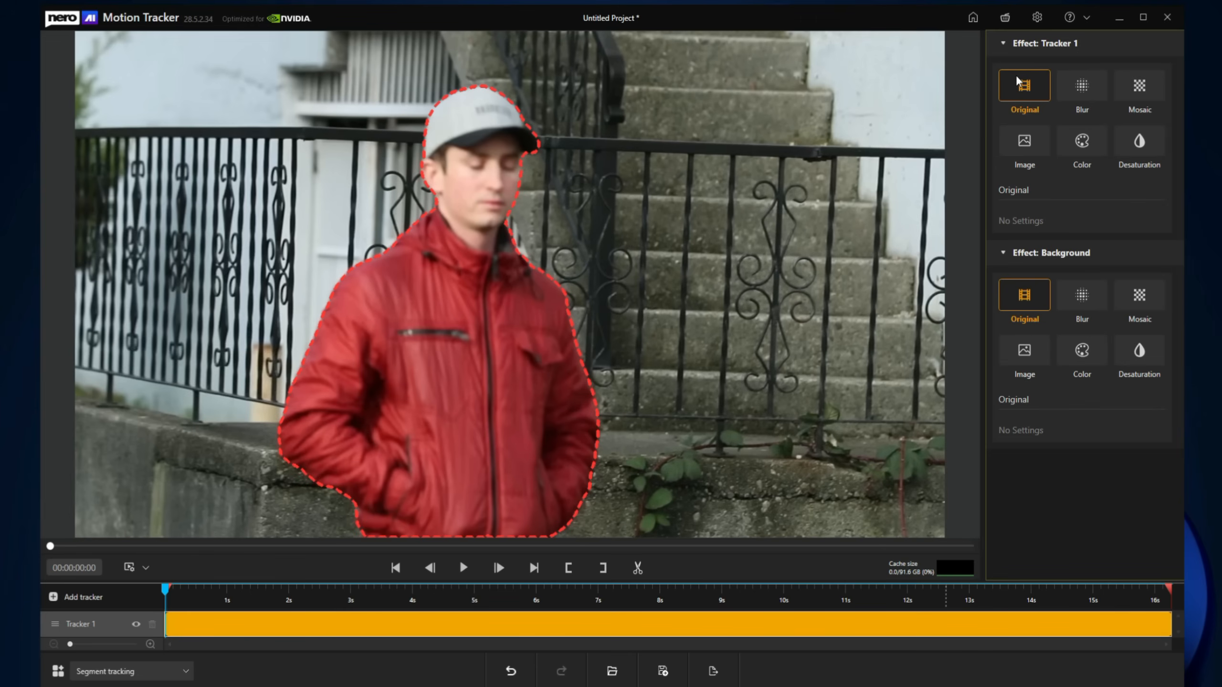
Step: Try Blur 15% and Mosaic 6% on the background, then set the background effect to Image with Fit
click(1038, 44)
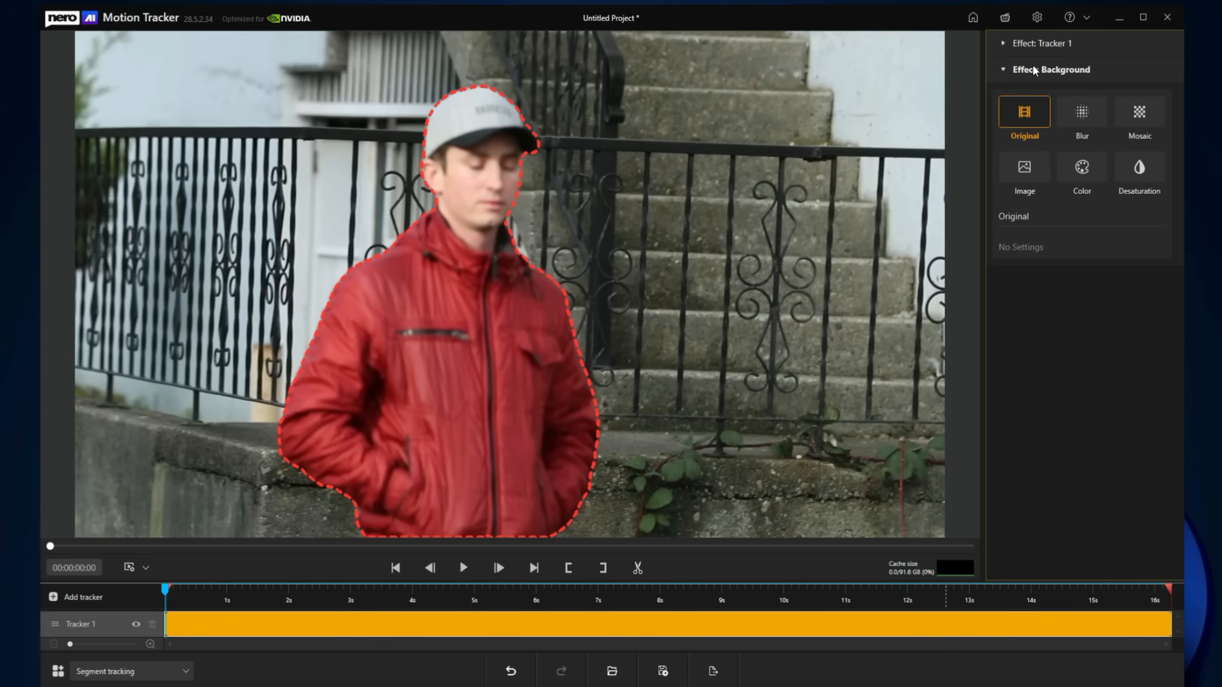
click(1088, 126)
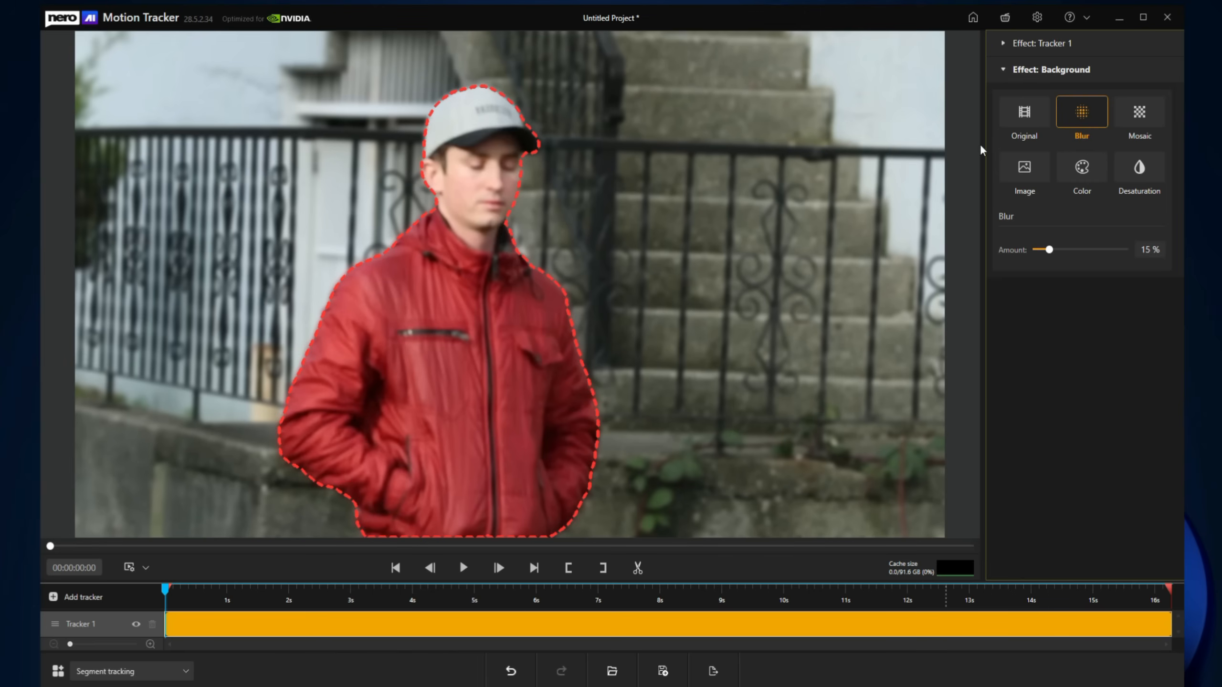
click(1027, 122)
click(1083, 119)
click(1142, 116)
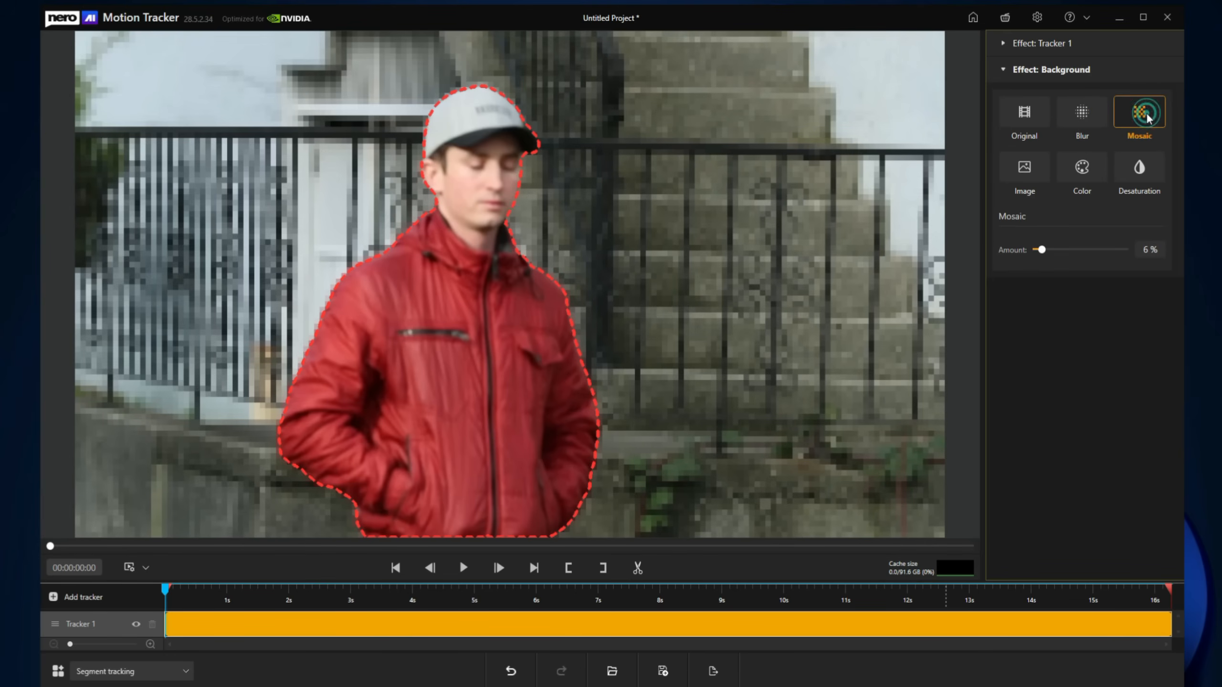
click(1023, 182)
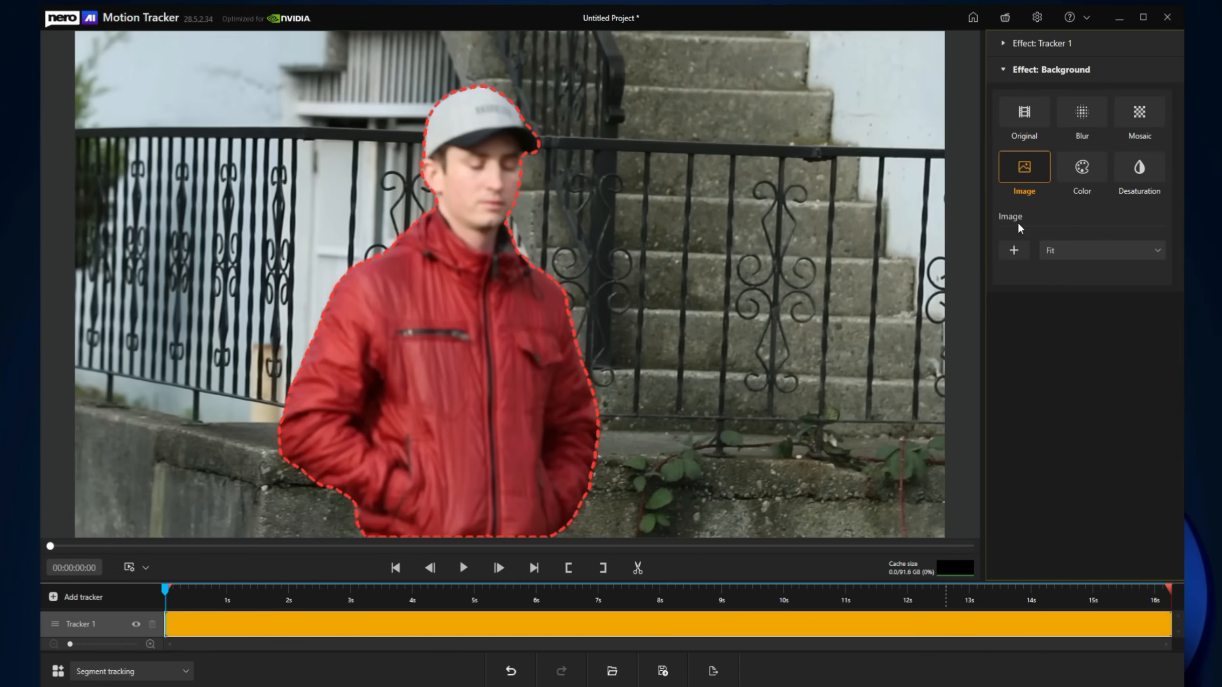
Step: Replace the background with the dunkler-himmel misty night-road picture and preview it
click(1013, 250)
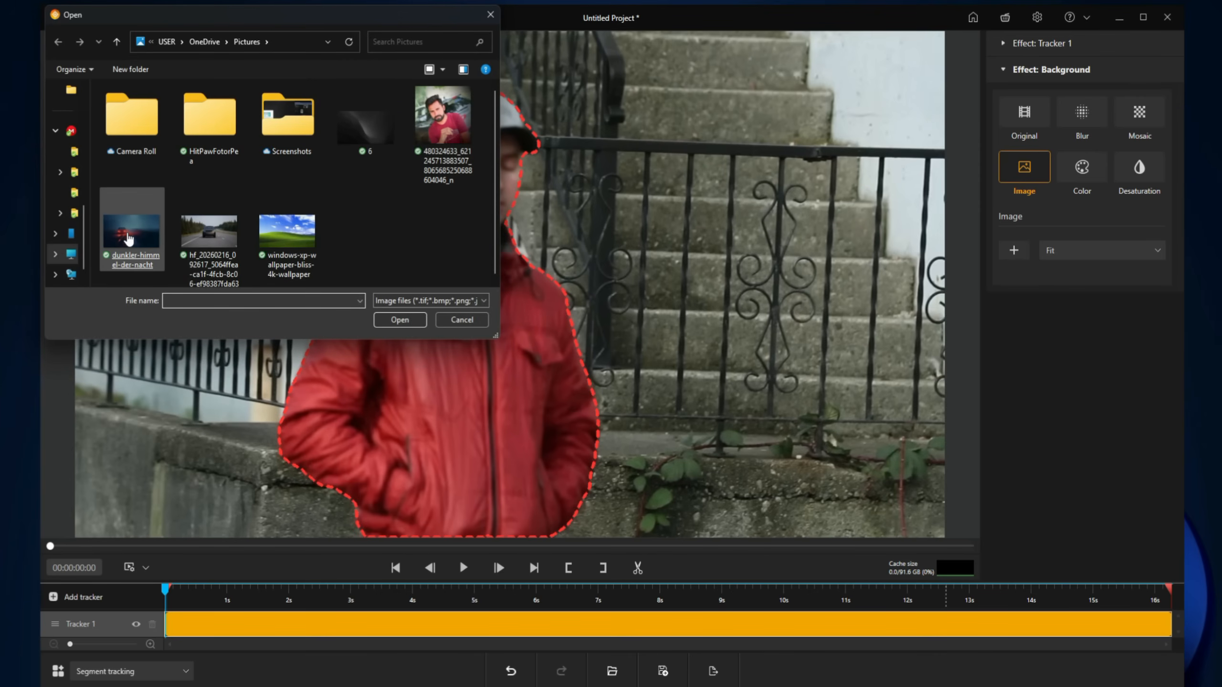
double_click(129, 237)
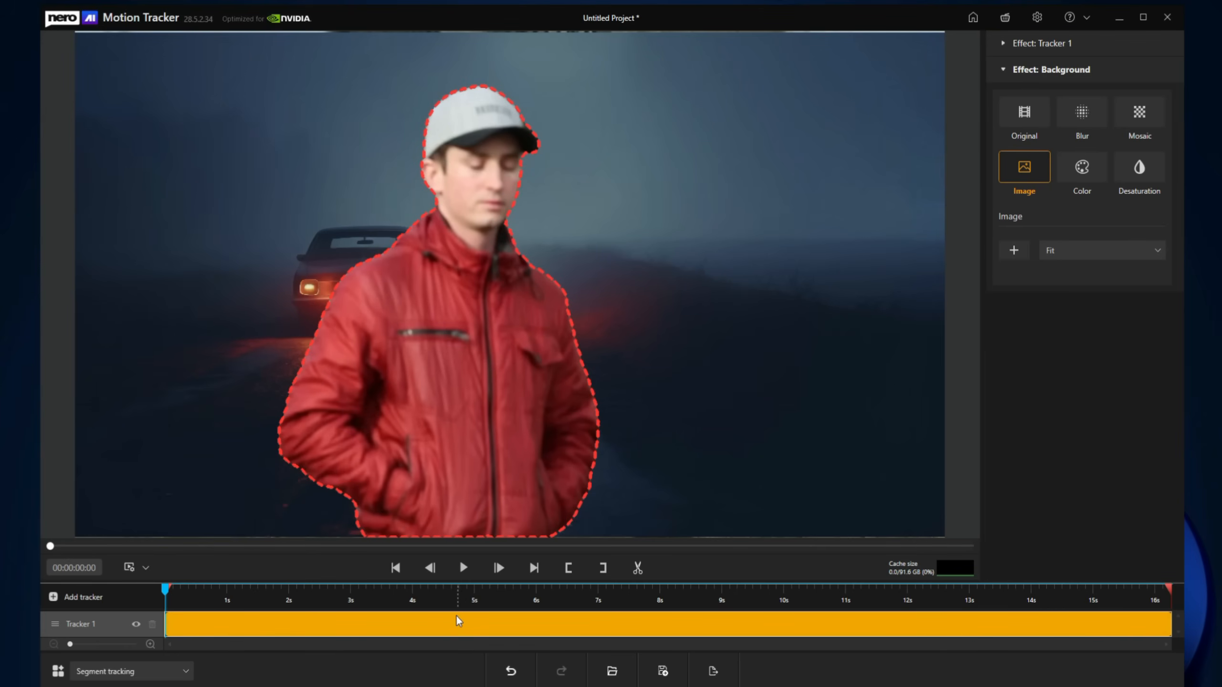
click(464, 570)
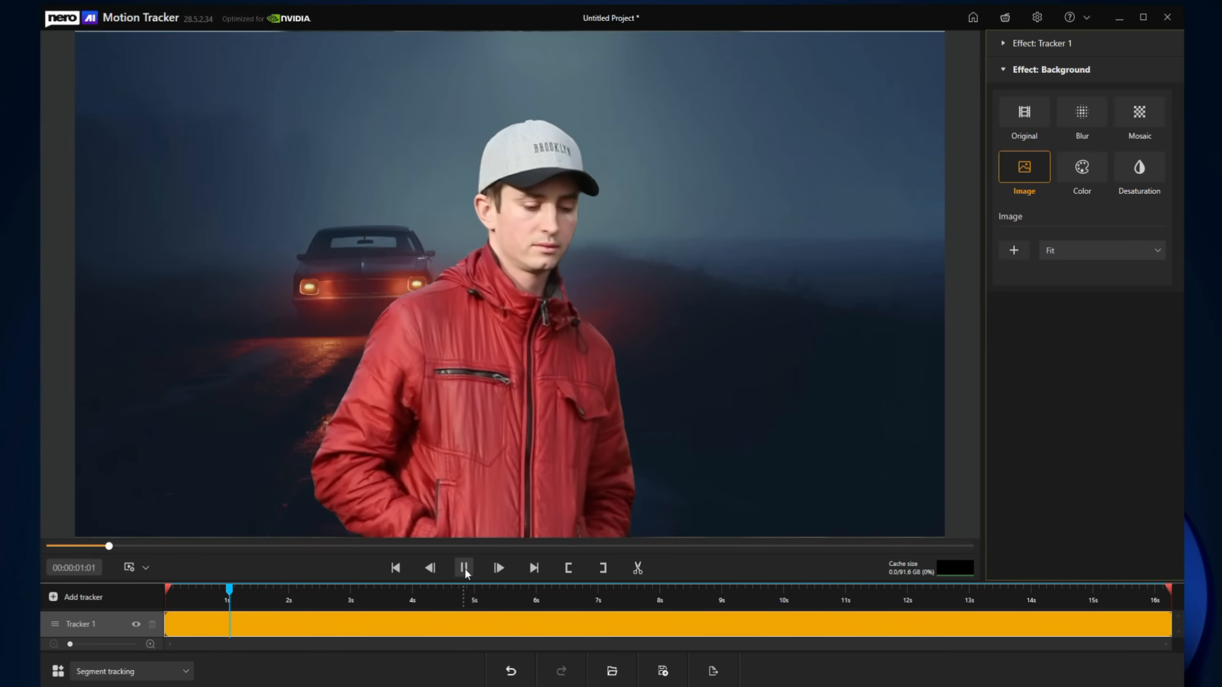
click(464, 569)
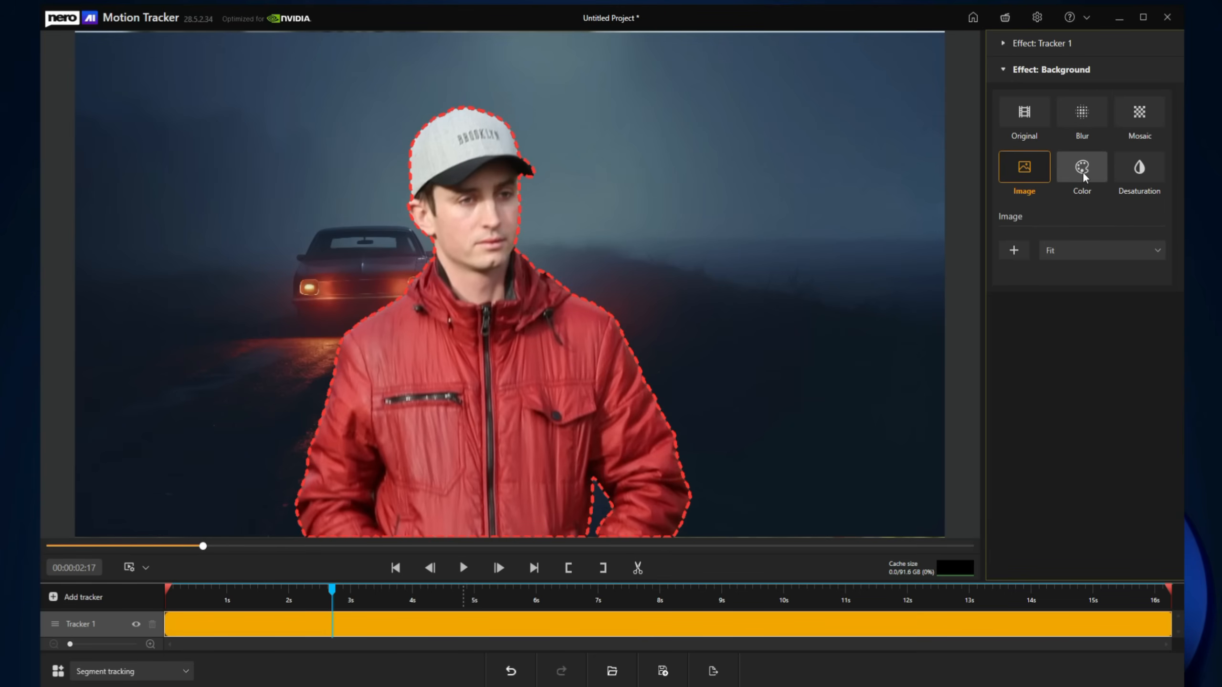
Step: Try a Desaturation background effect, then switch to a 15% Blur and preview it
click(1129, 181)
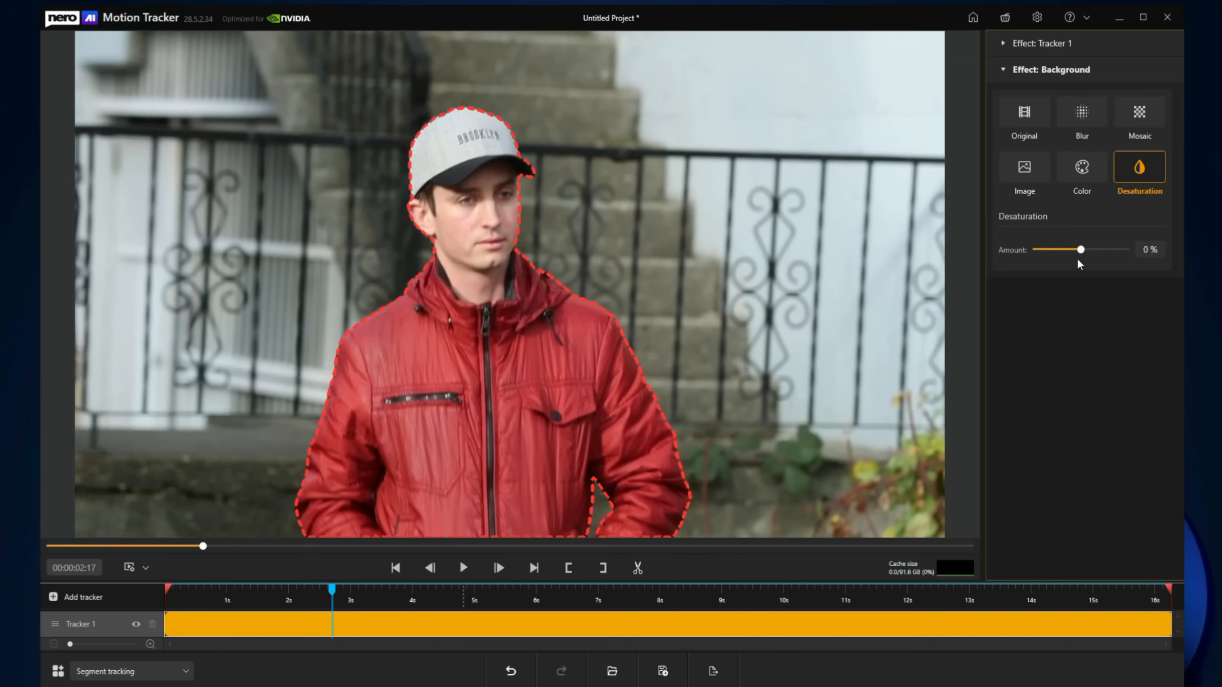
drag(1082, 250, 1121, 249)
drag(1071, 252, 1090, 252)
click(1073, 118)
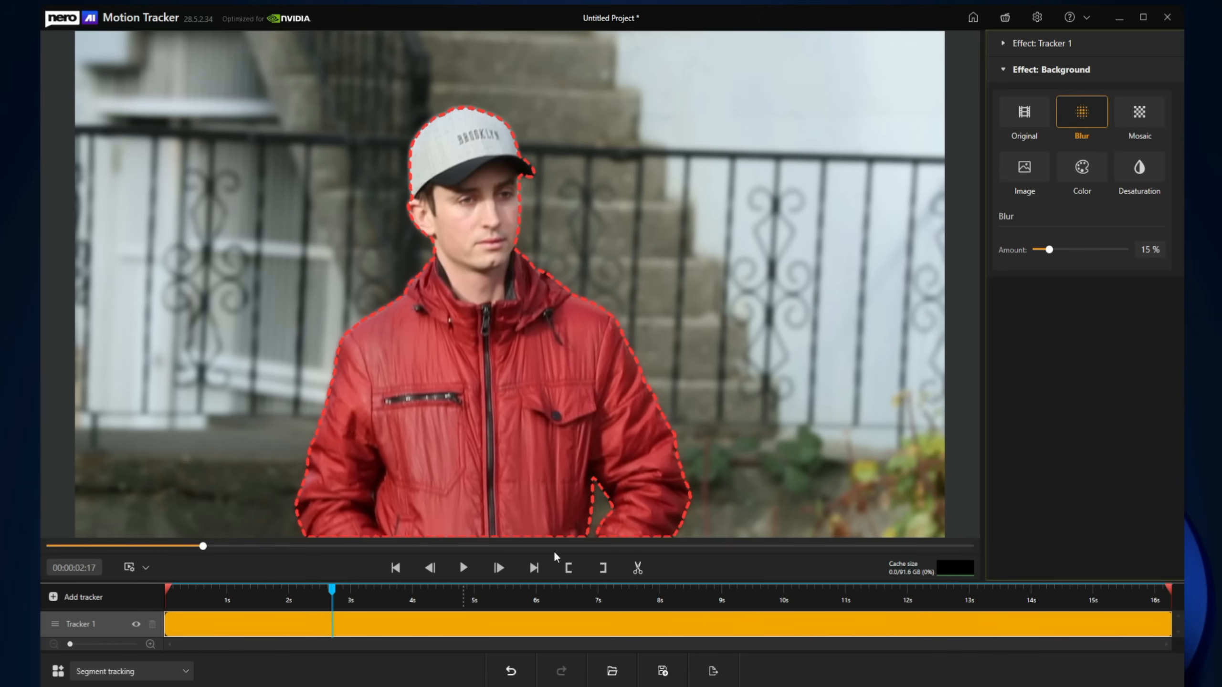
click(463, 568)
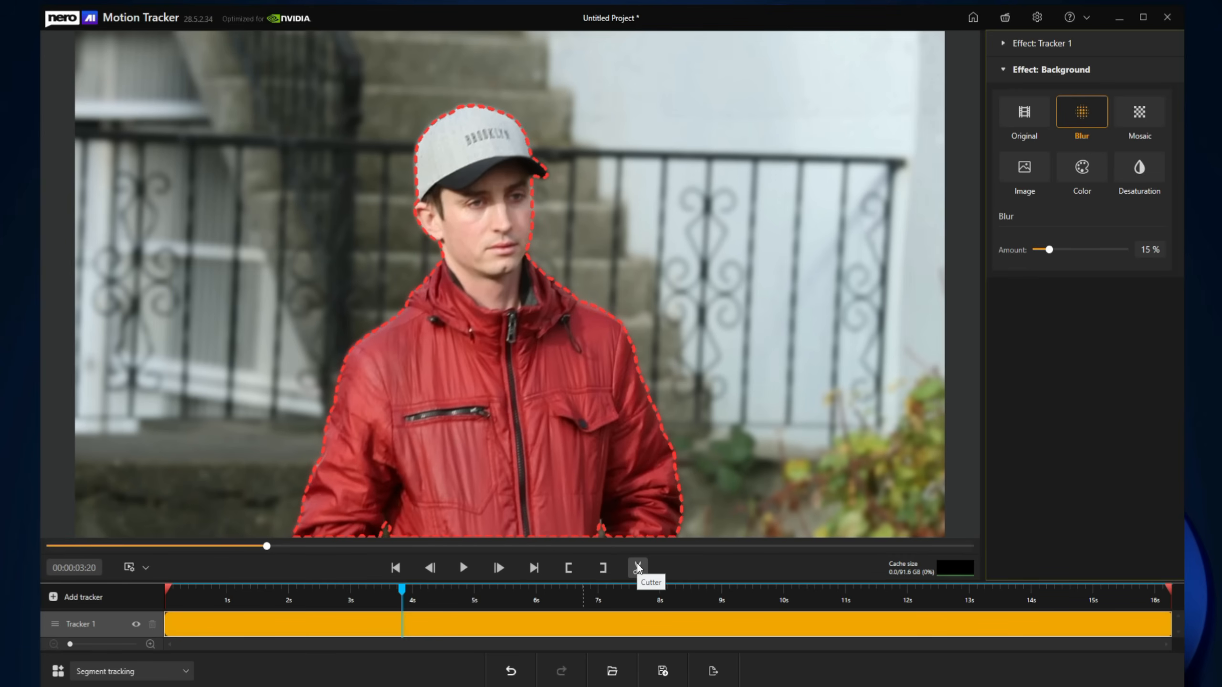
Step: Export the video as 1_MTExport.mp4 and show it in Windows Explorer
click(707, 670)
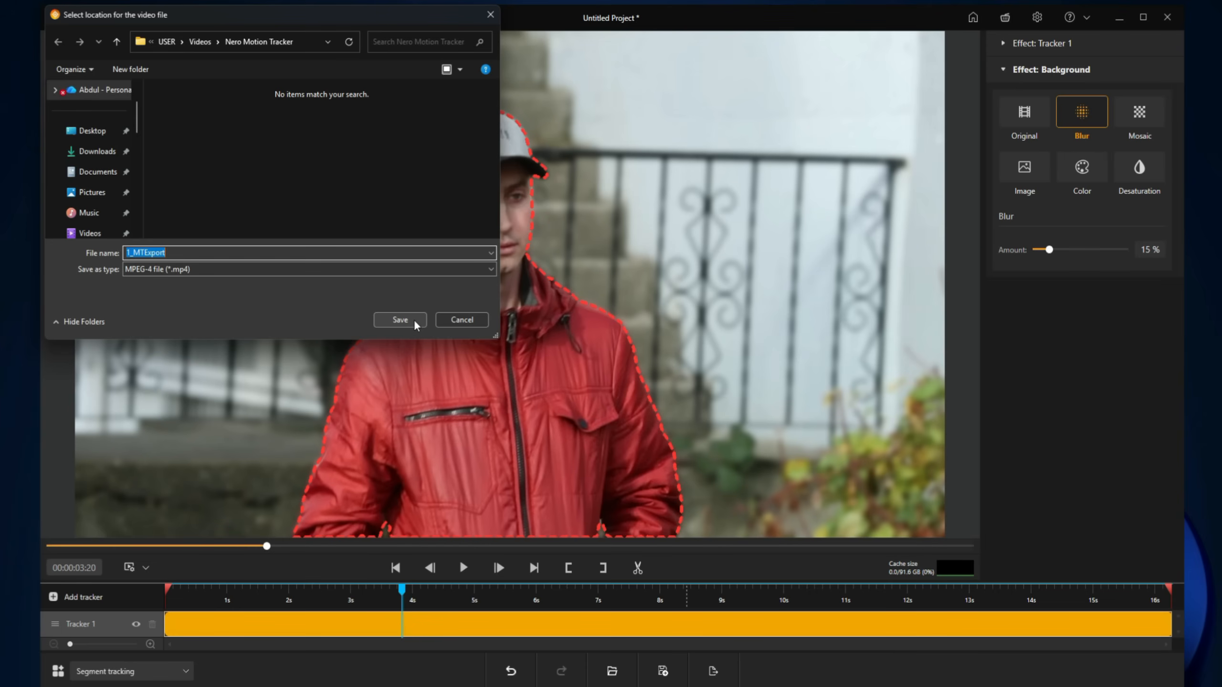
click(399, 320)
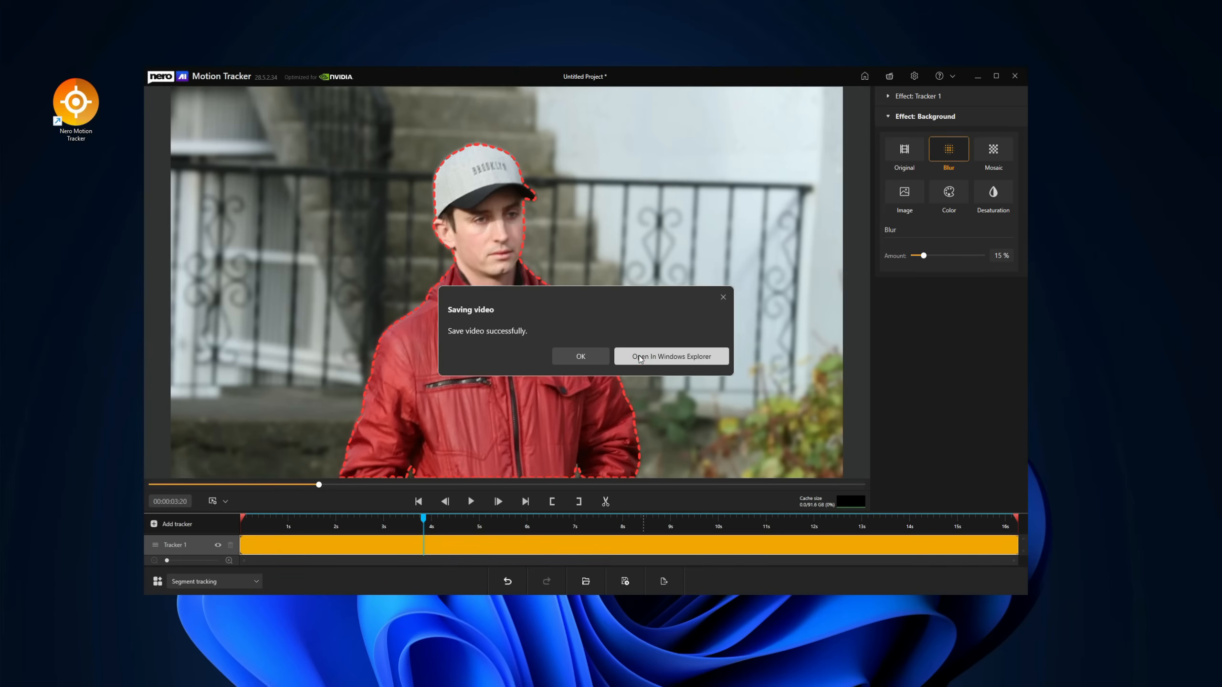
click(639, 355)
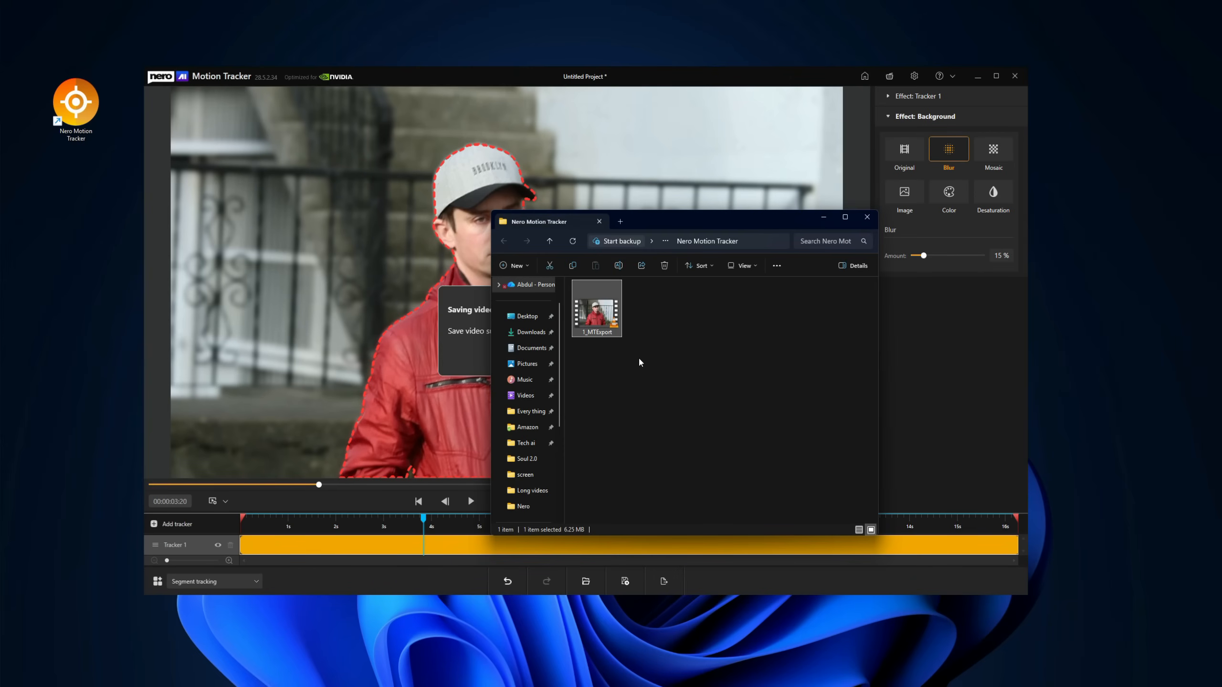
Step: Play 1_MTExport.mp4 in VLC over the editor and skip ahead to about 00:14
double_click(605, 327)
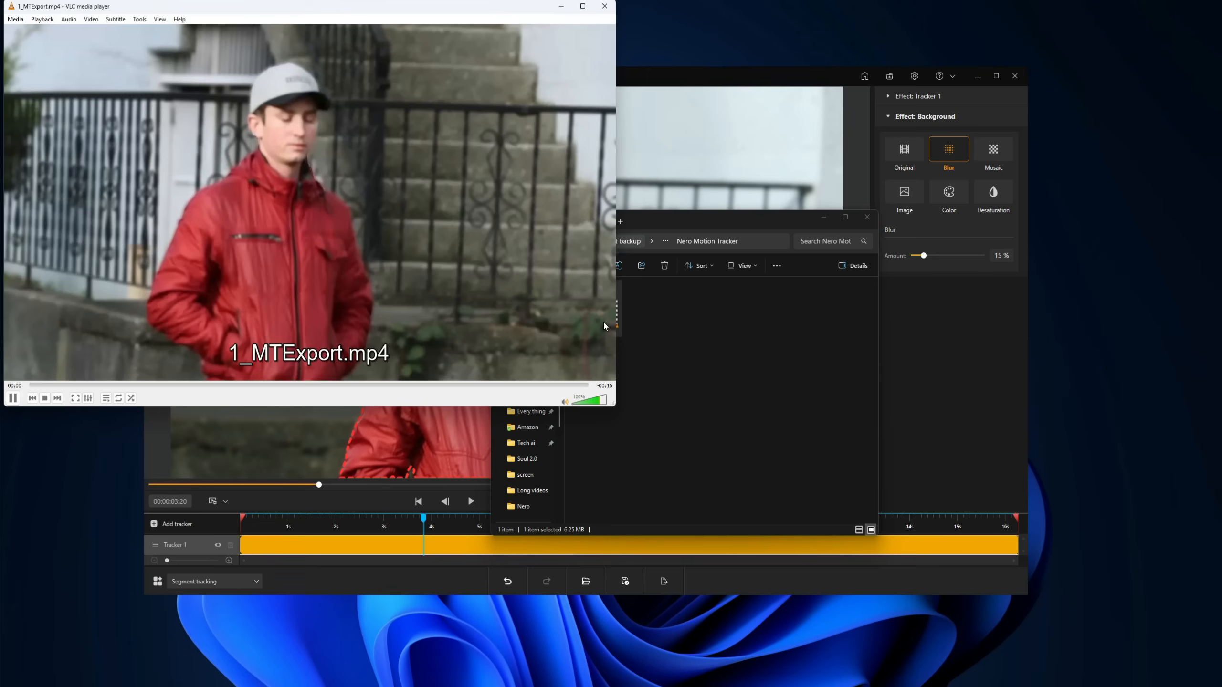
drag(486, 14, 663, 124)
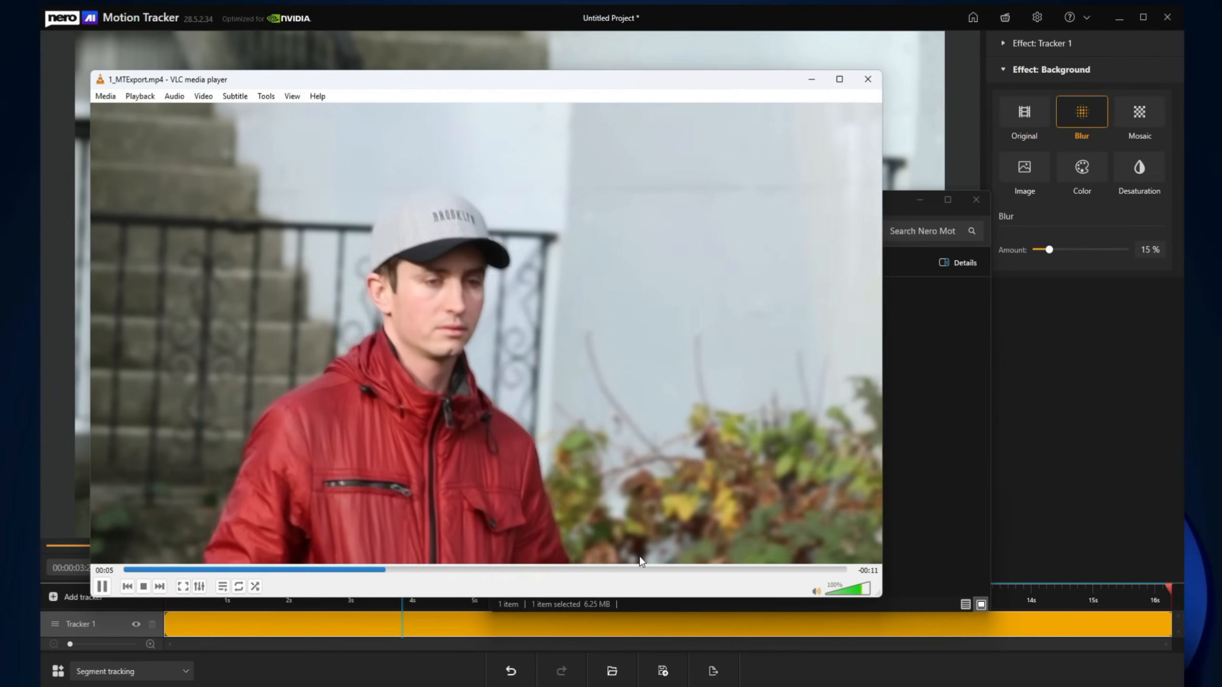
click(624, 570)
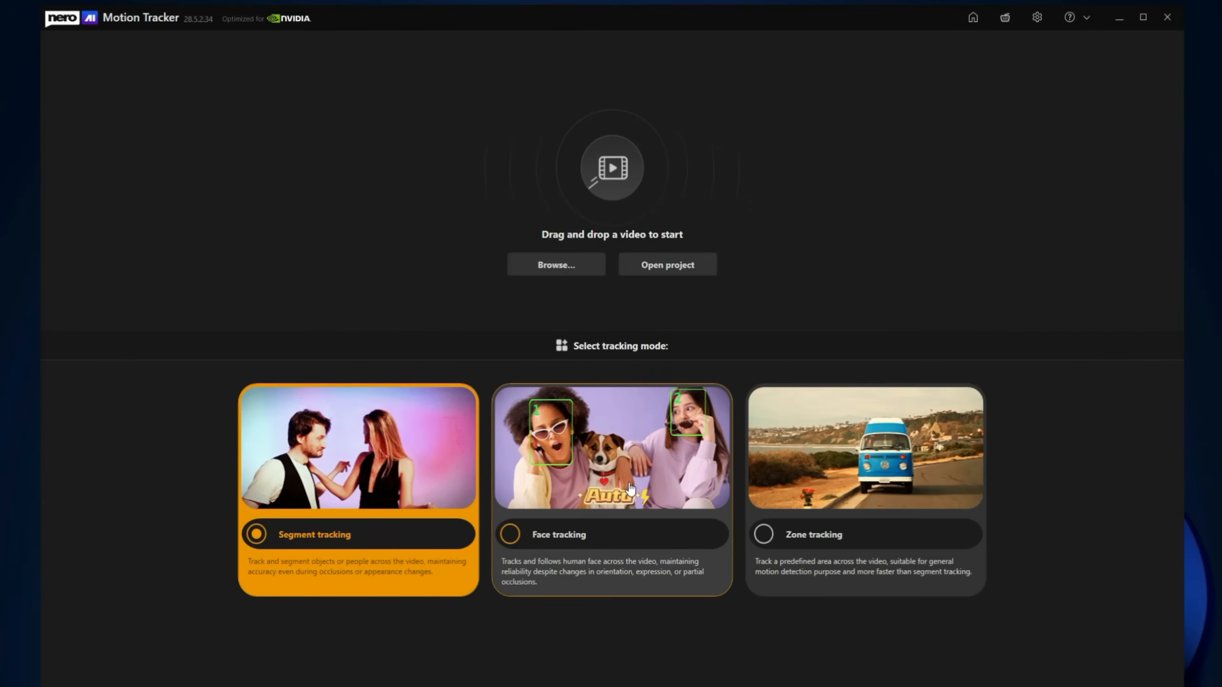
Step: Load video 1 in Face tracking mode and jump to about 4 s after auto tracking
click(630, 488)
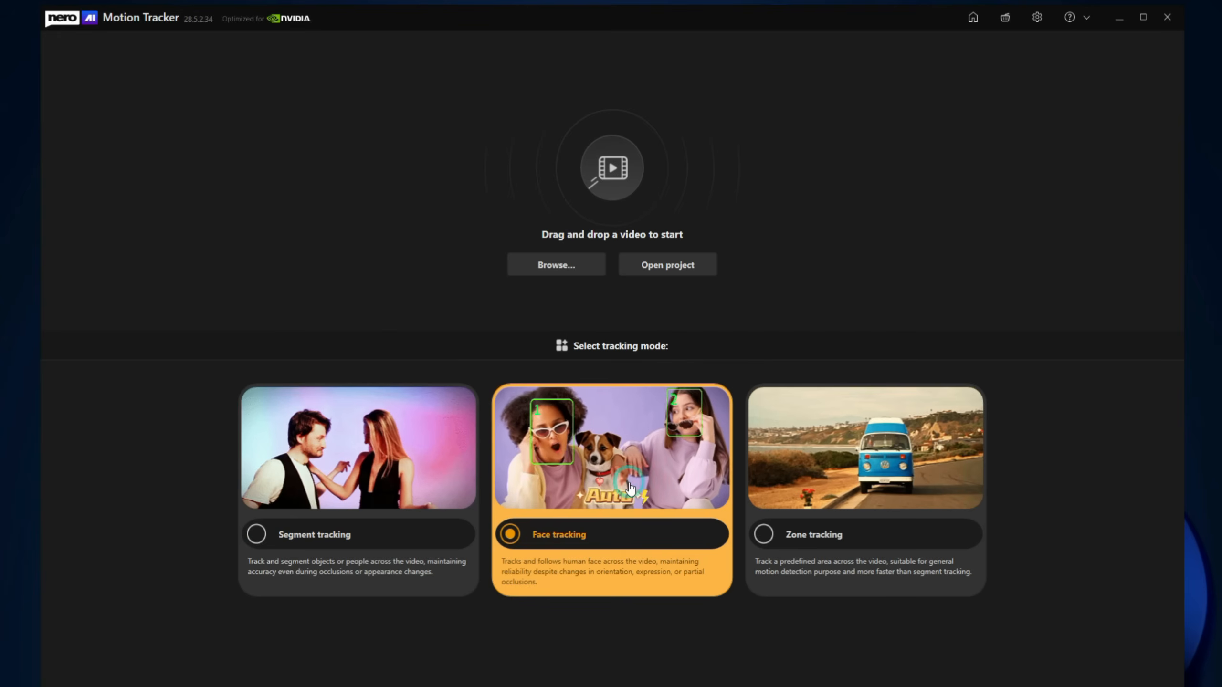
click(572, 270)
double_click(334, 212)
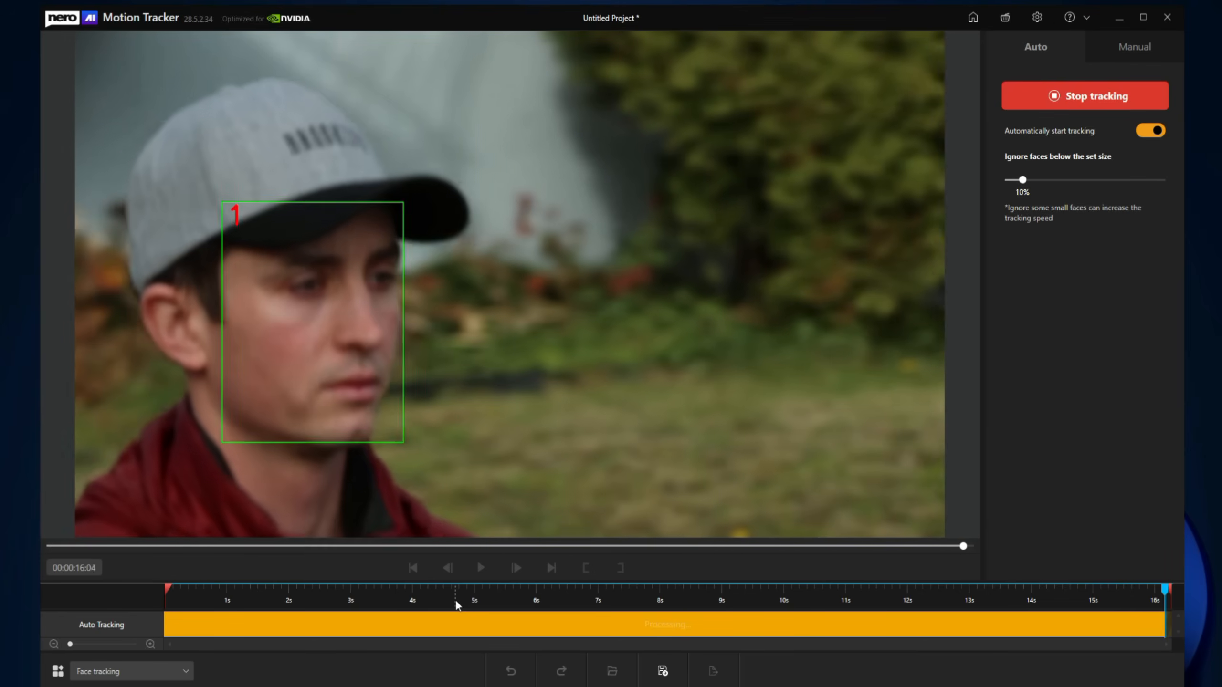
click(455, 599)
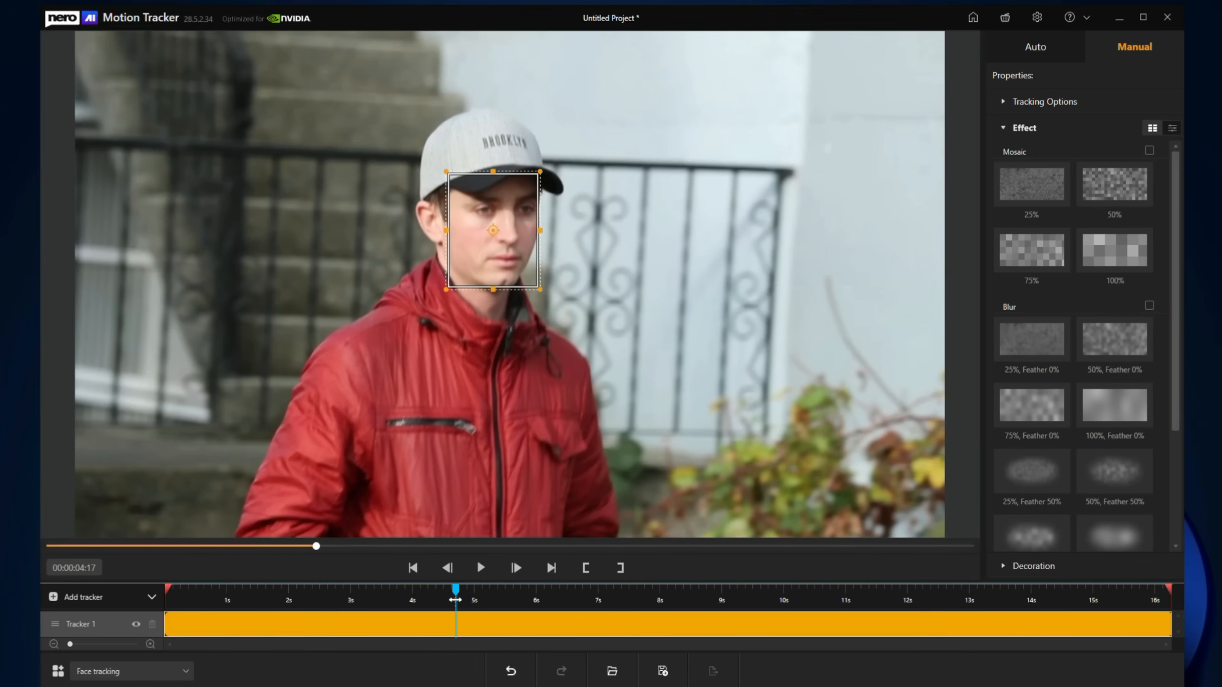
Step: Try a 25% and then 50% Mosaic on the tracked face, then remove it
click(1037, 202)
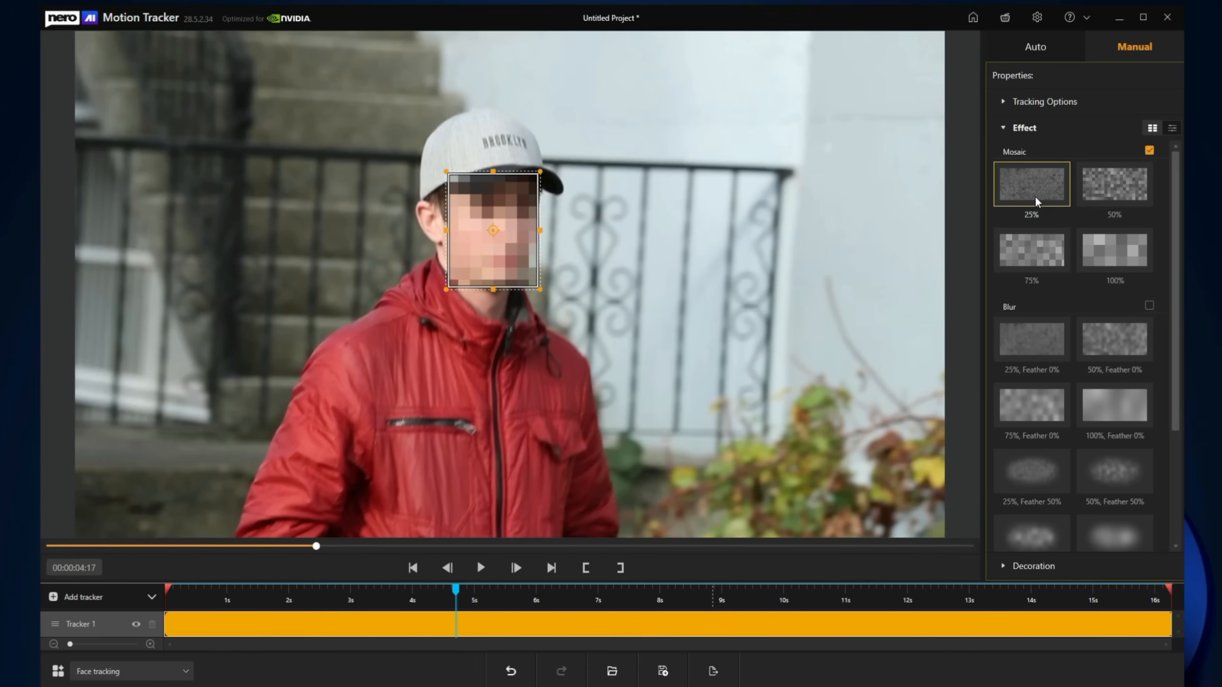
click(1086, 194)
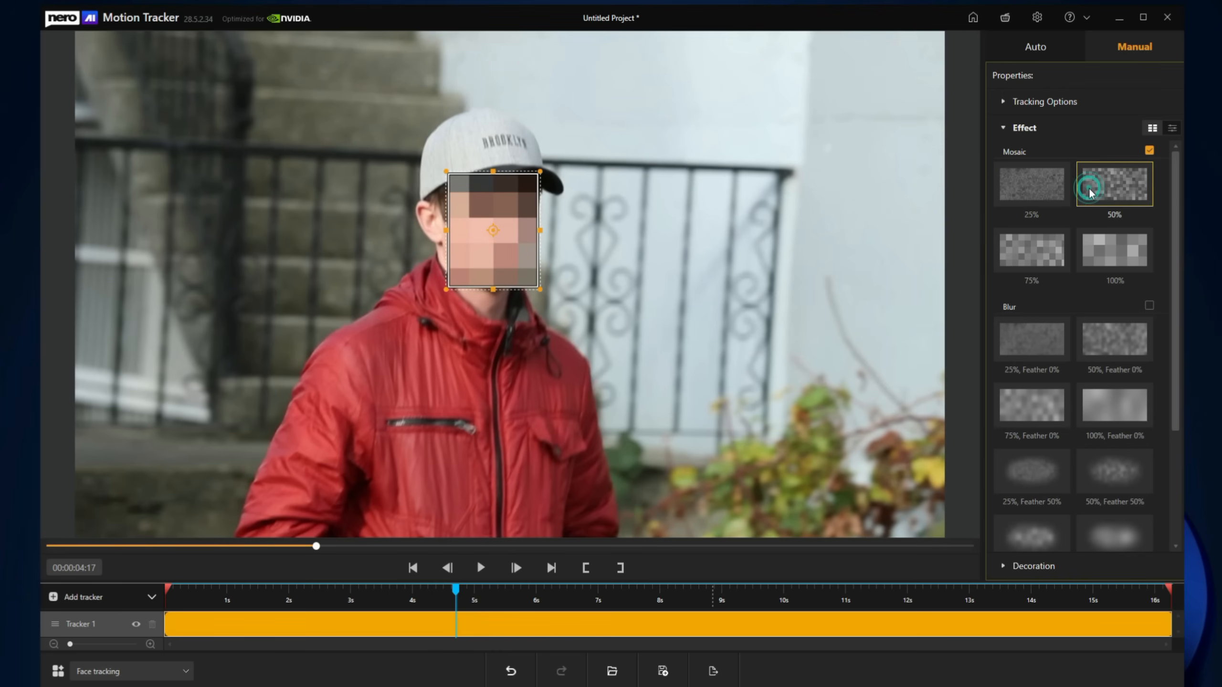
click(1149, 151)
Step: Try face Blur at 25%, 50%, 75% and 100%, then untick Blur and collapse Effect
click(1041, 340)
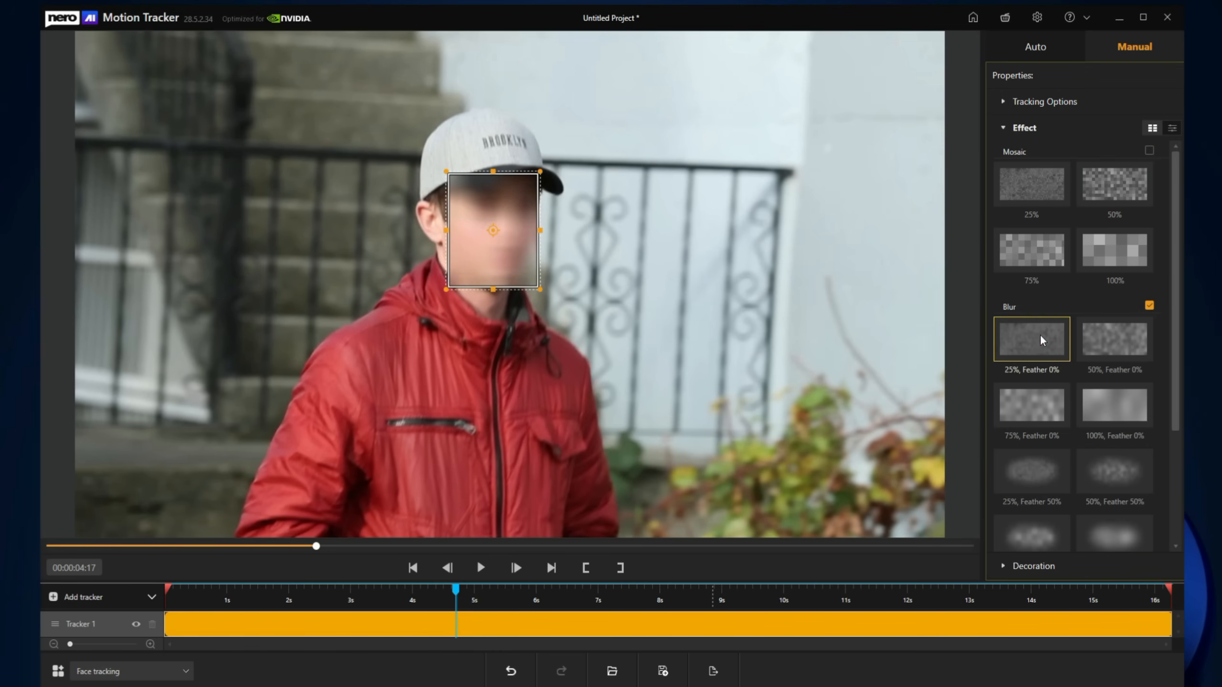
click(1101, 339)
click(1041, 402)
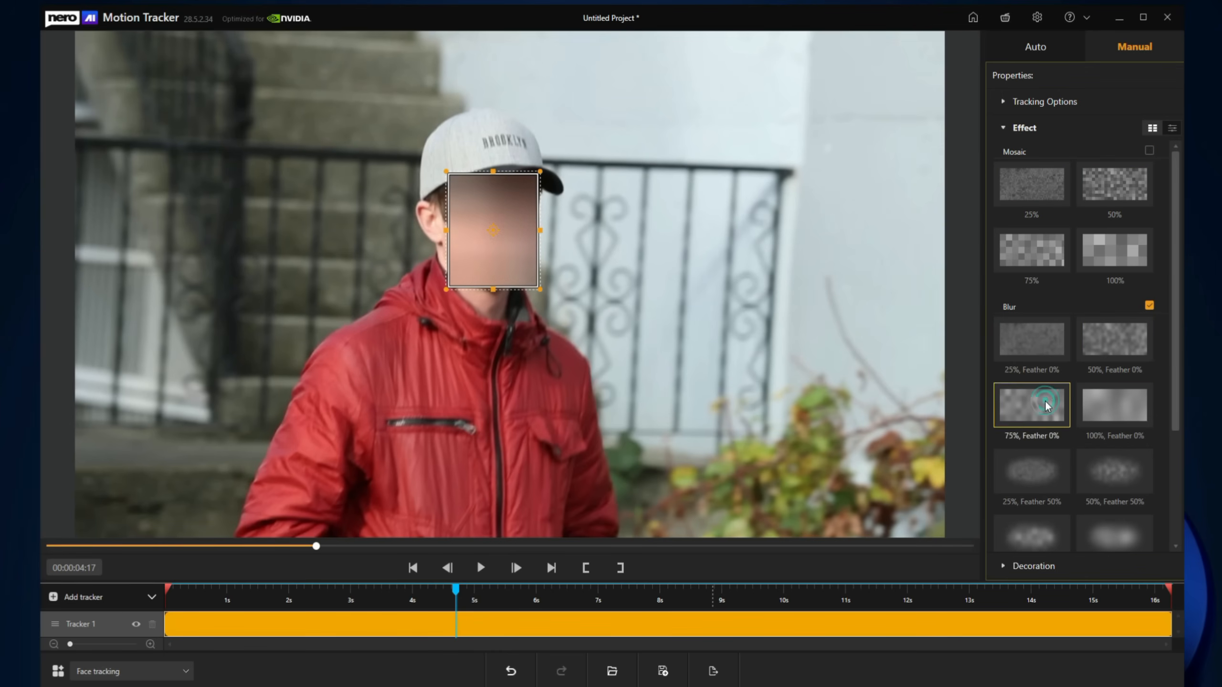
click(1109, 407)
scroll(1107, 405, down, 2)
scroll(1107, 407, down, 1)
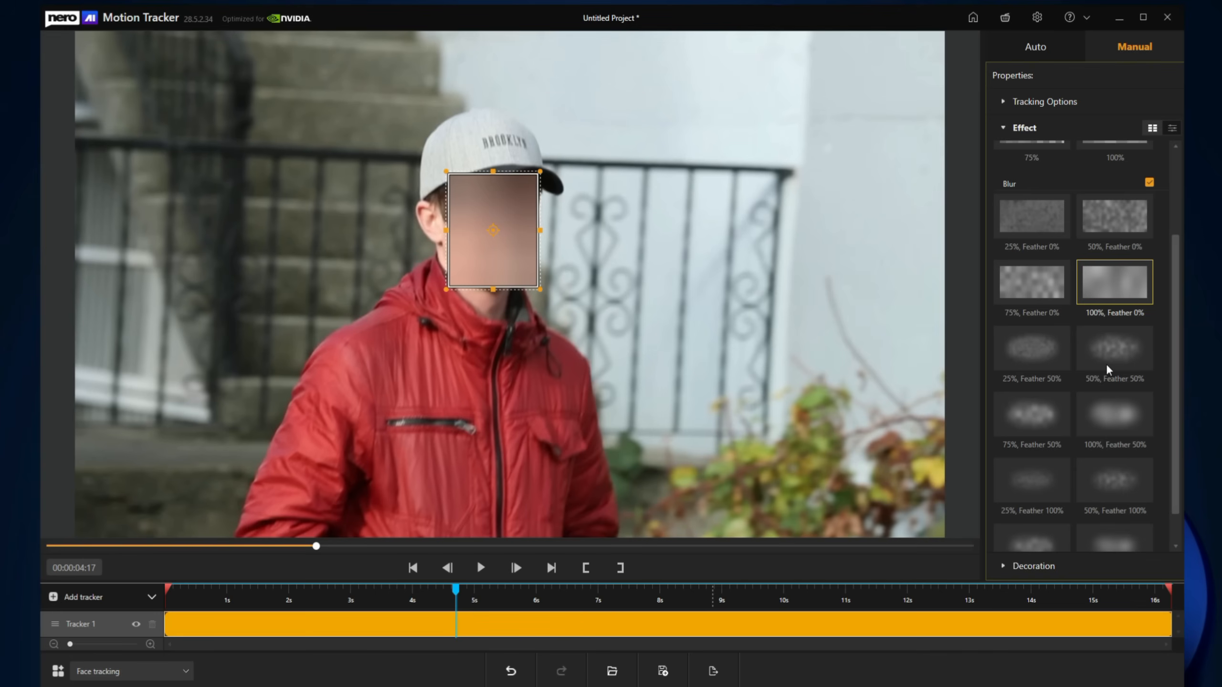
click(1149, 184)
click(1025, 127)
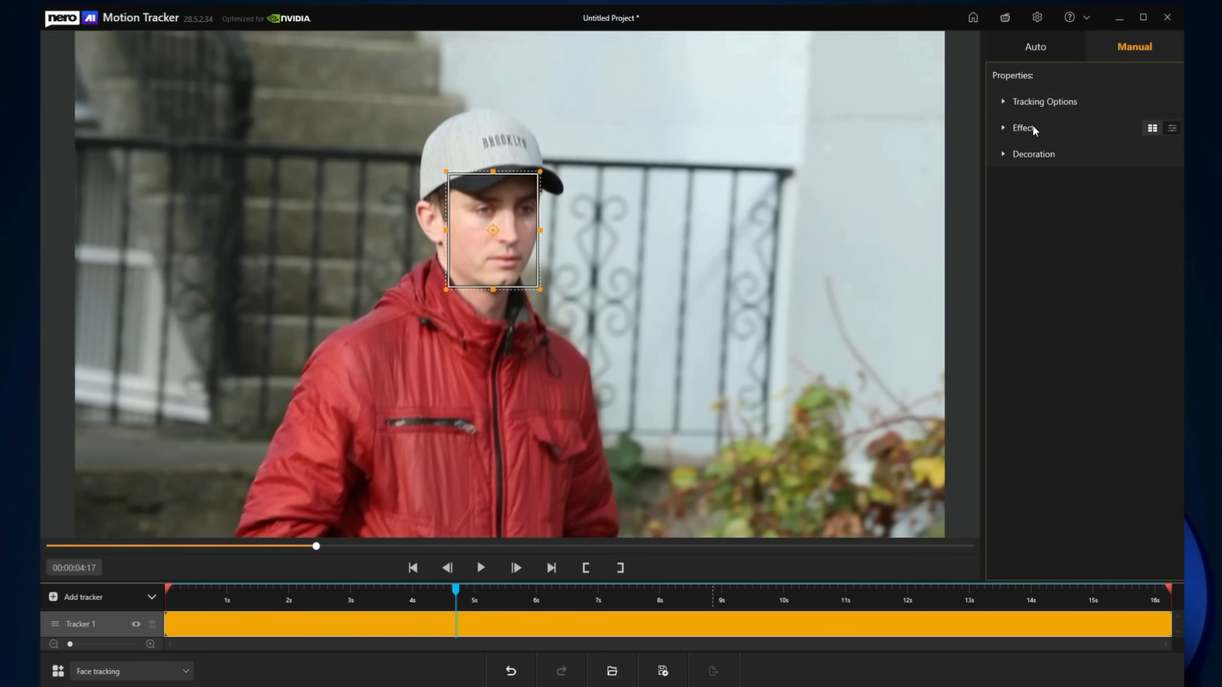
Step: Add a 'Face' caption over the tracked face, preview it, then delete it
click(1032, 155)
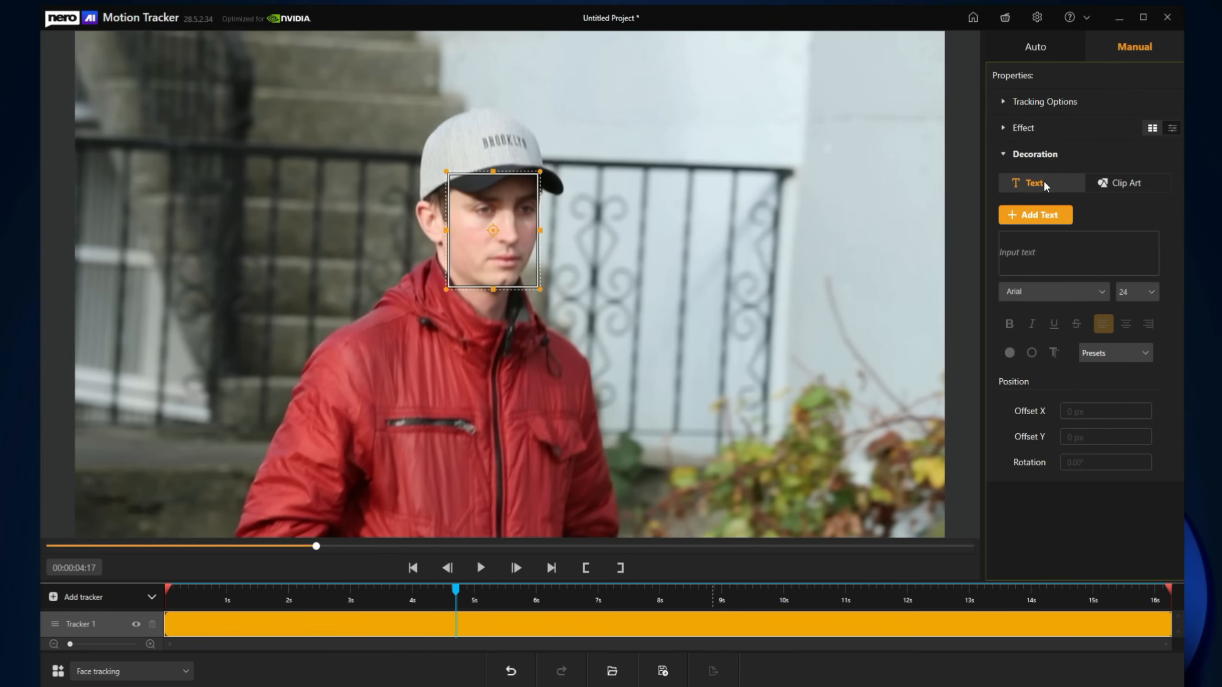
click(1037, 257)
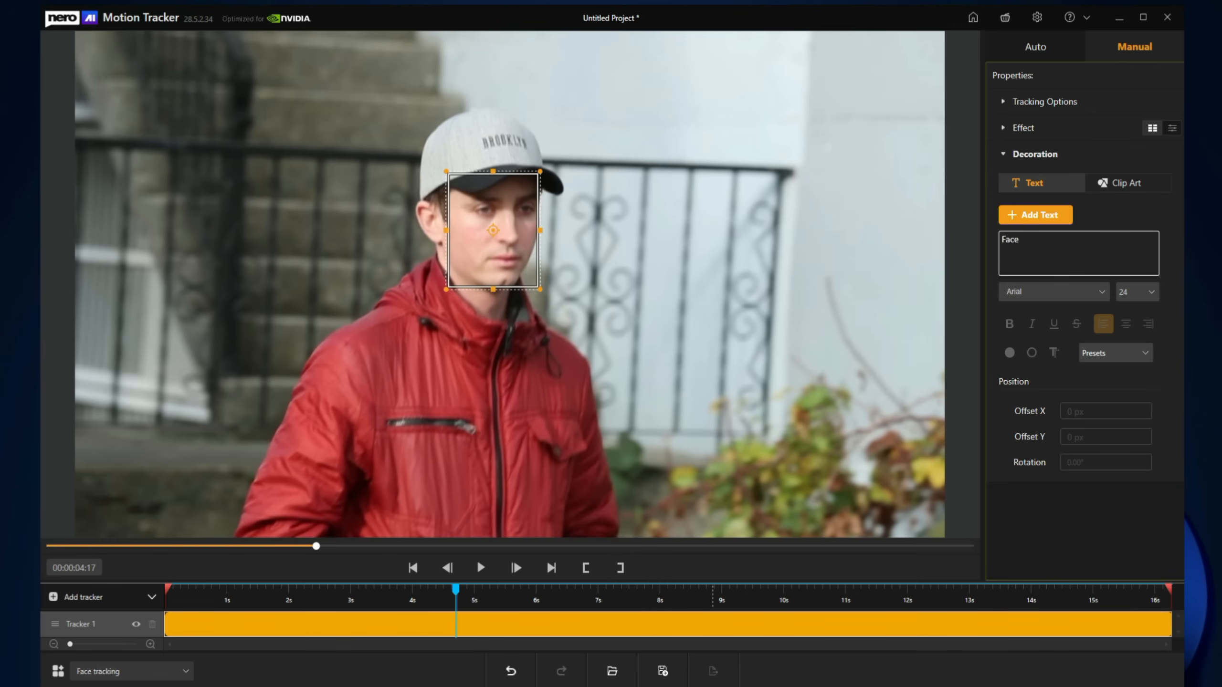
click(1044, 216)
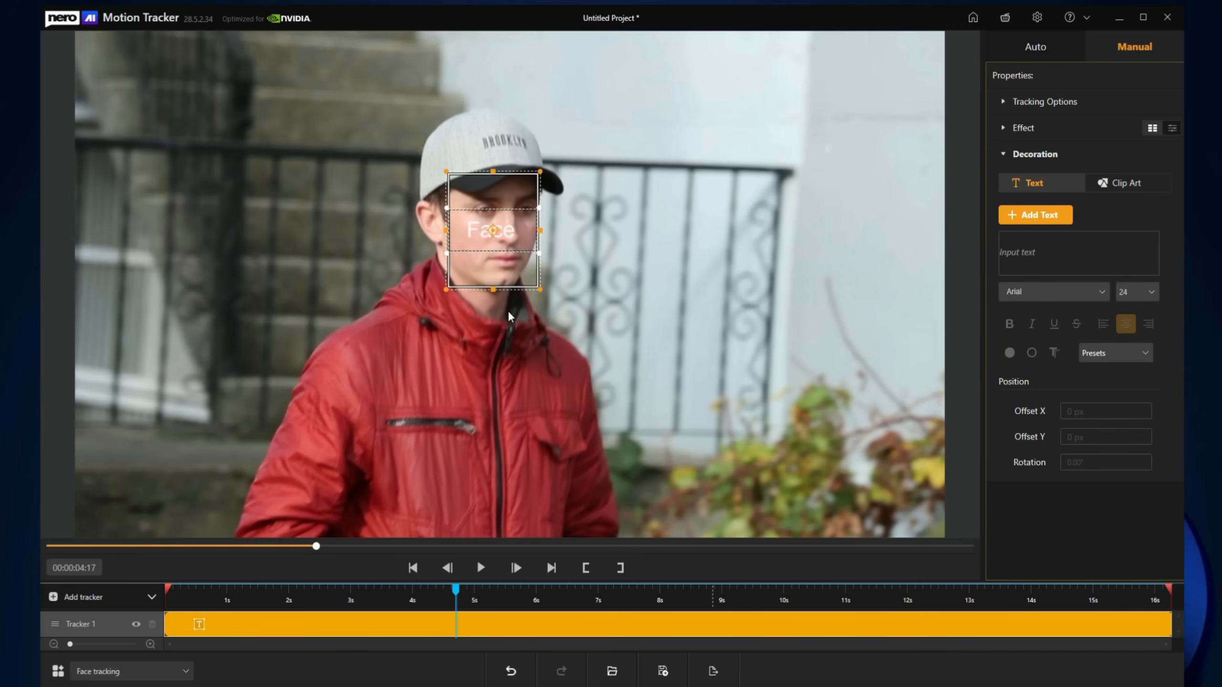
click(477, 568)
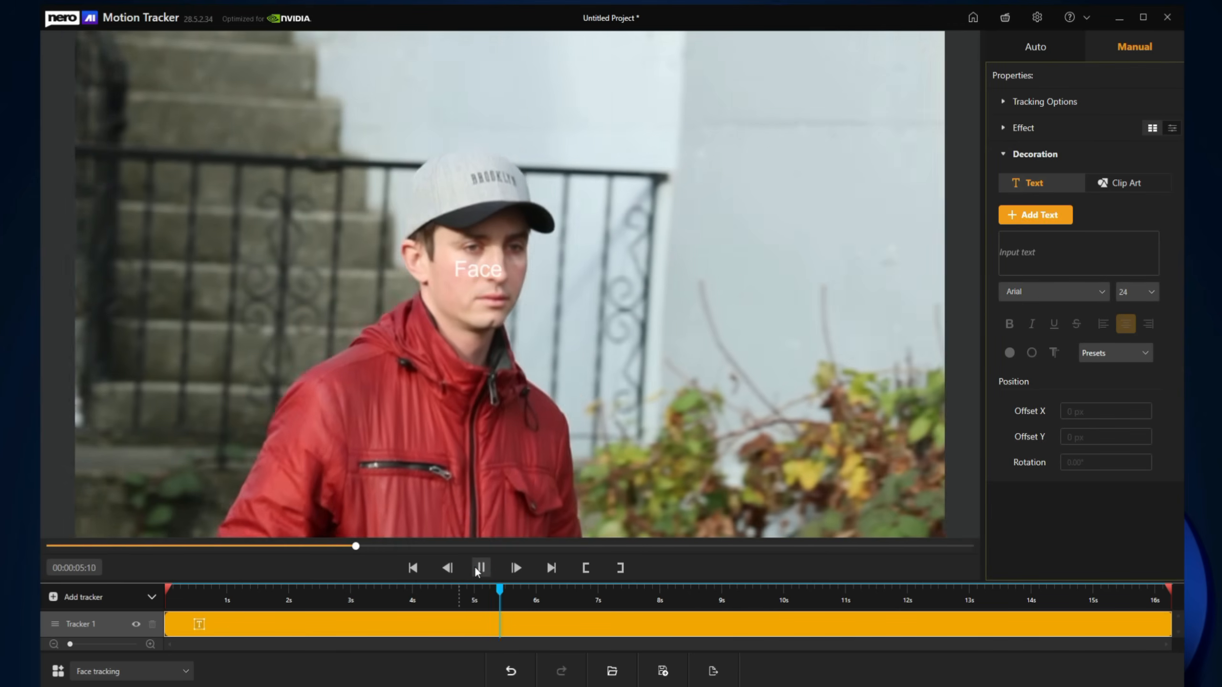
click(480, 568)
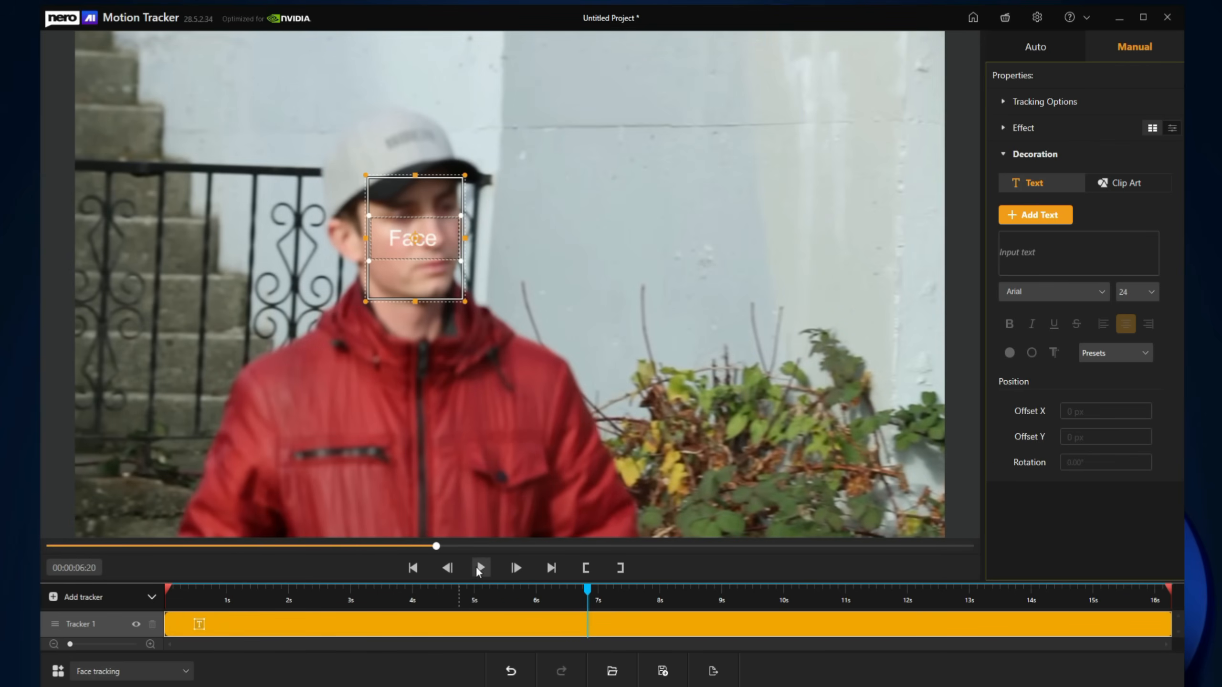
click(436, 239)
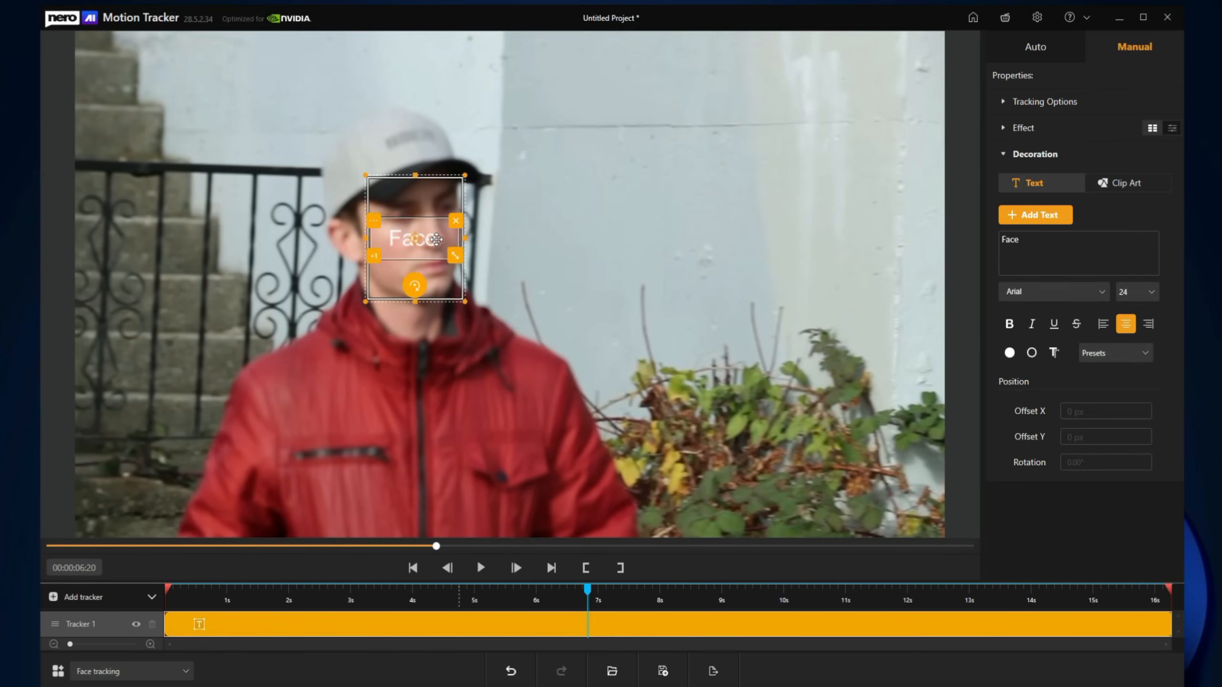
key(Delete)
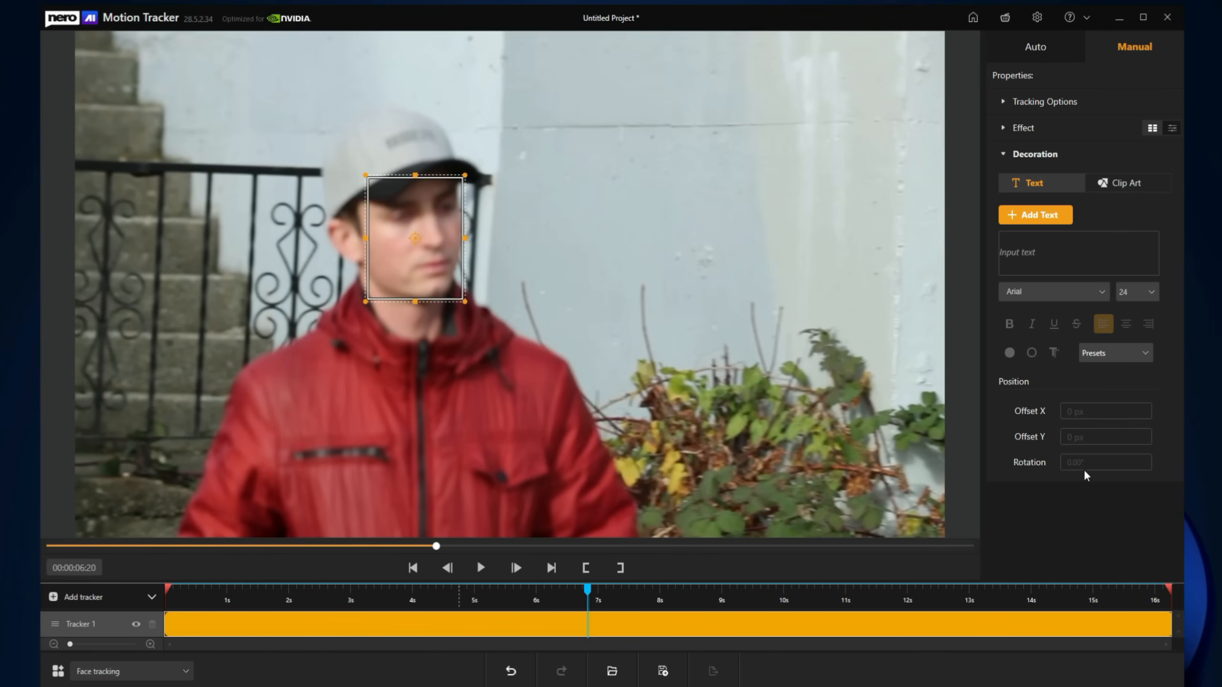
Step: Place a feathered carnival mask clip art on the face, preview it, then remove it
click(1127, 184)
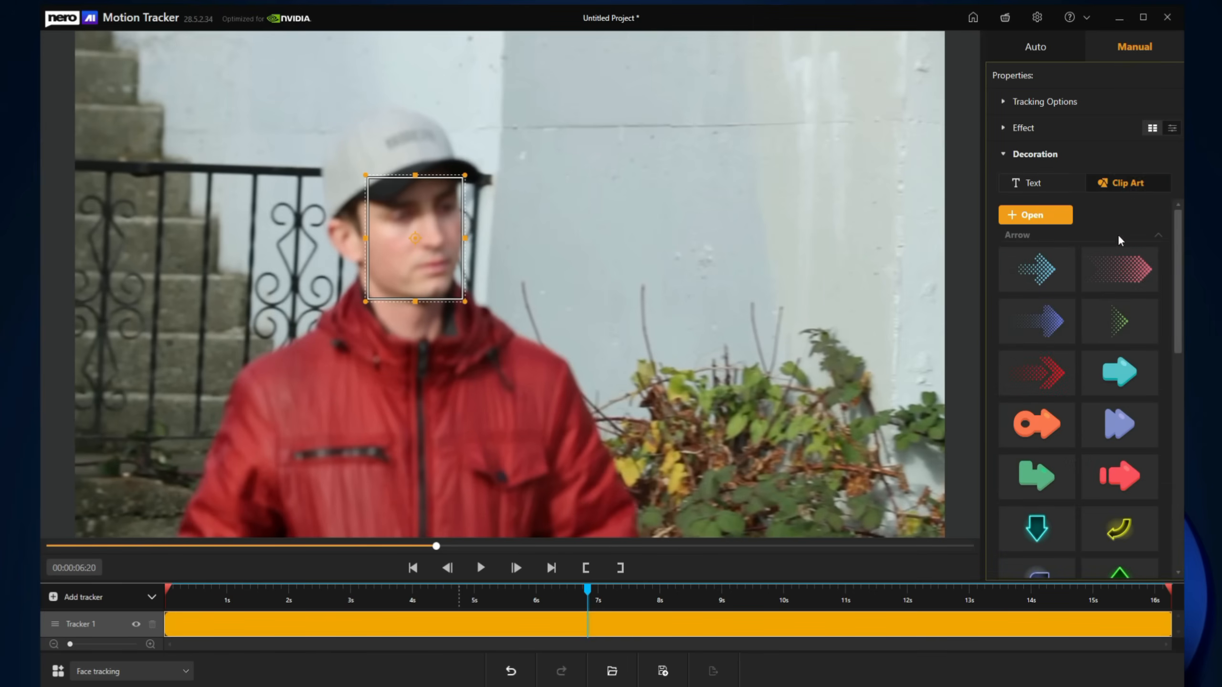
scroll(1049, 255, down, 3)
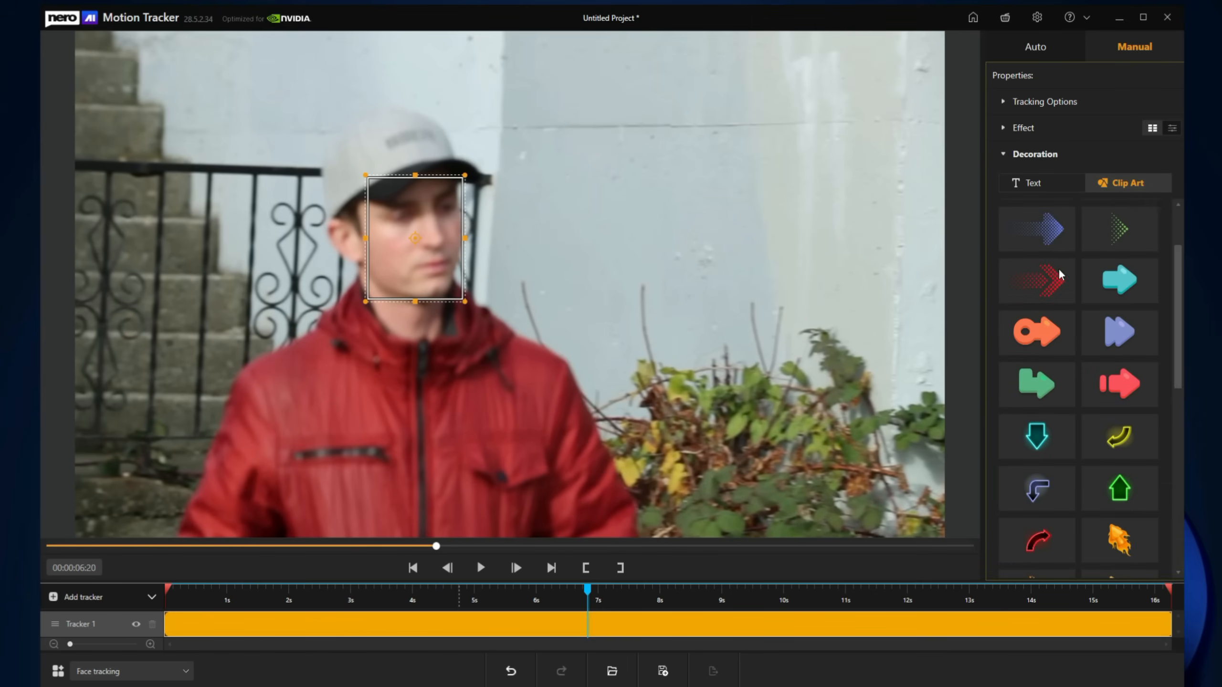
scroll(1060, 272, down, 3)
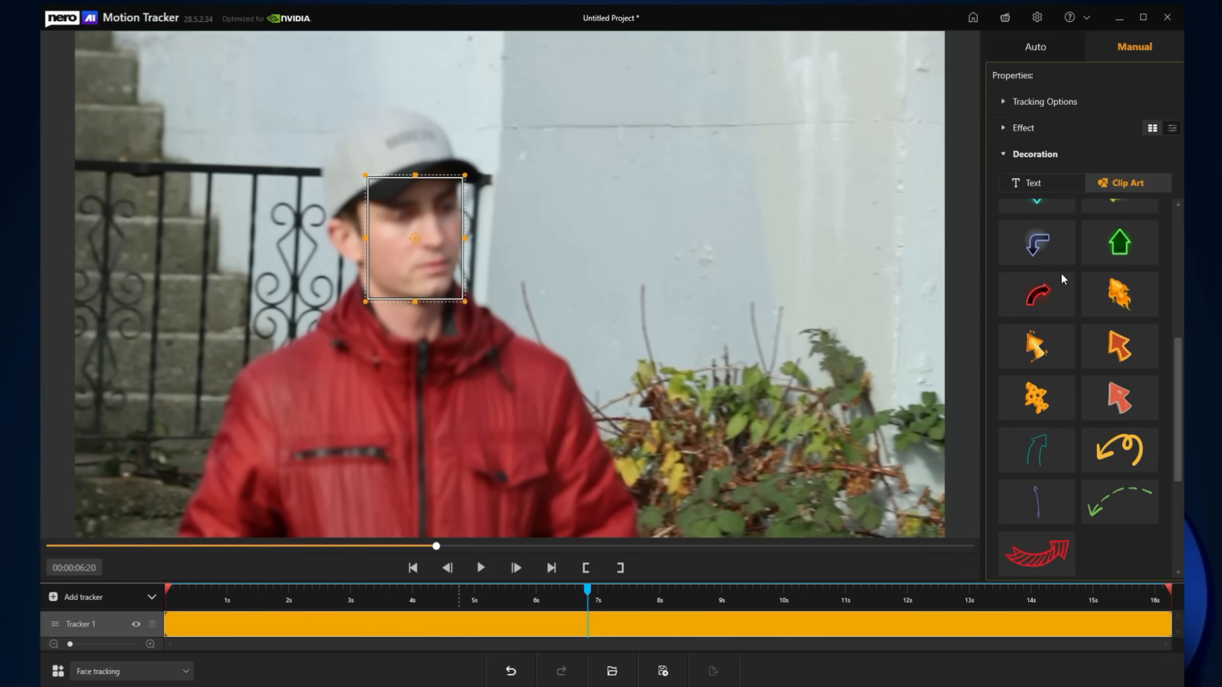
scroll(1061, 273, down, 2)
scroll(1061, 276, down, 1)
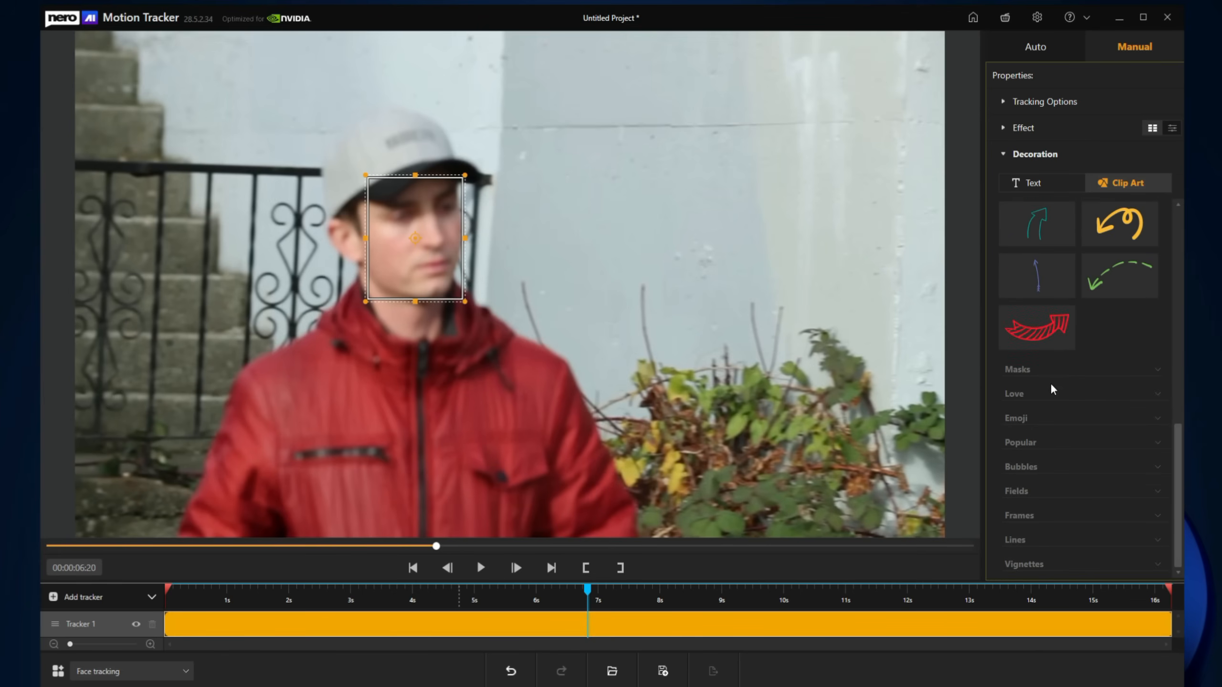
click(1037, 375)
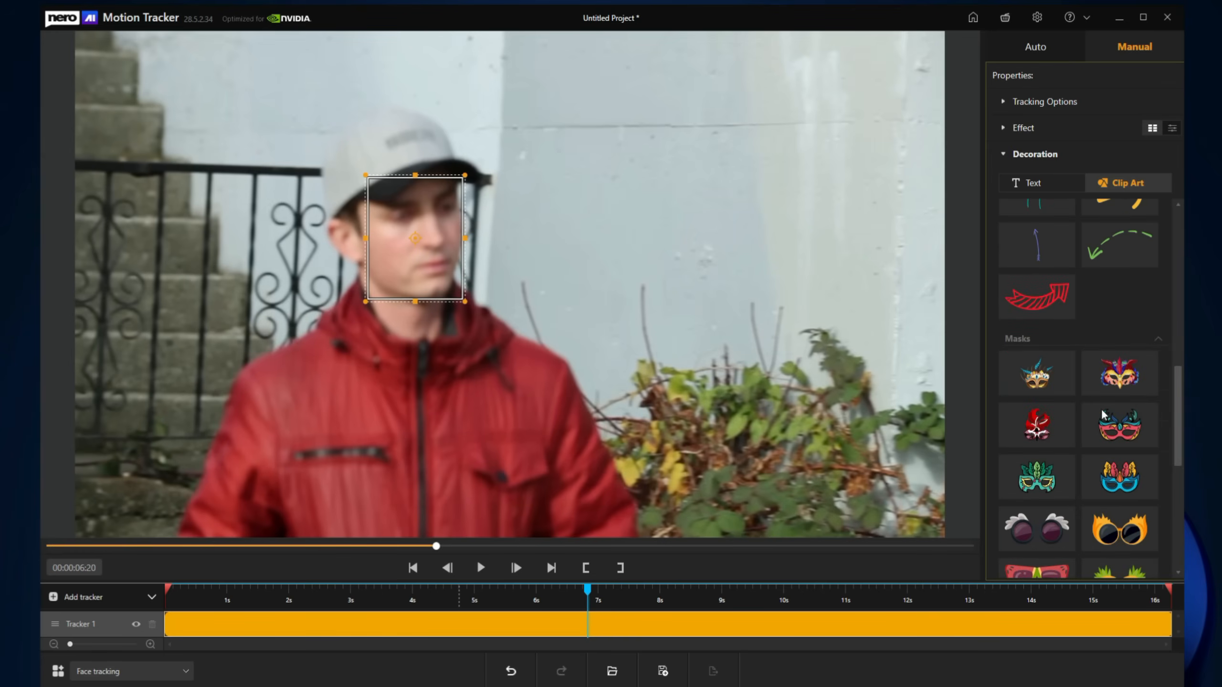
click(1123, 389)
drag(536, 312, 448, 243)
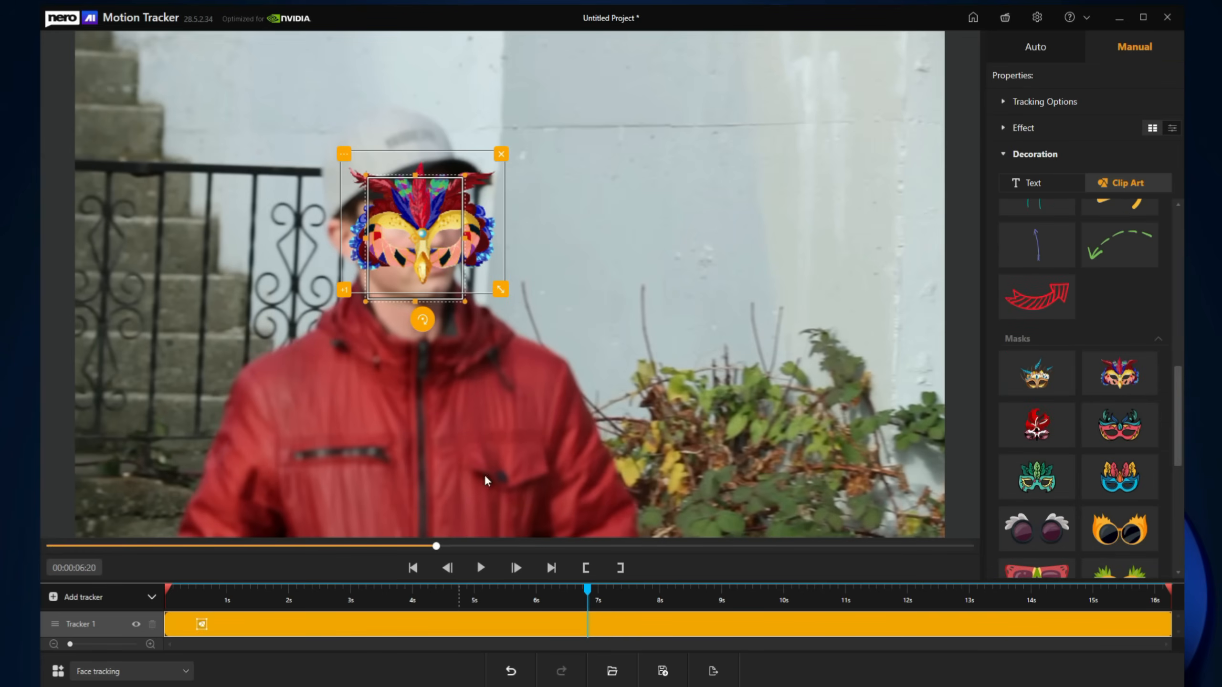
click(481, 569)
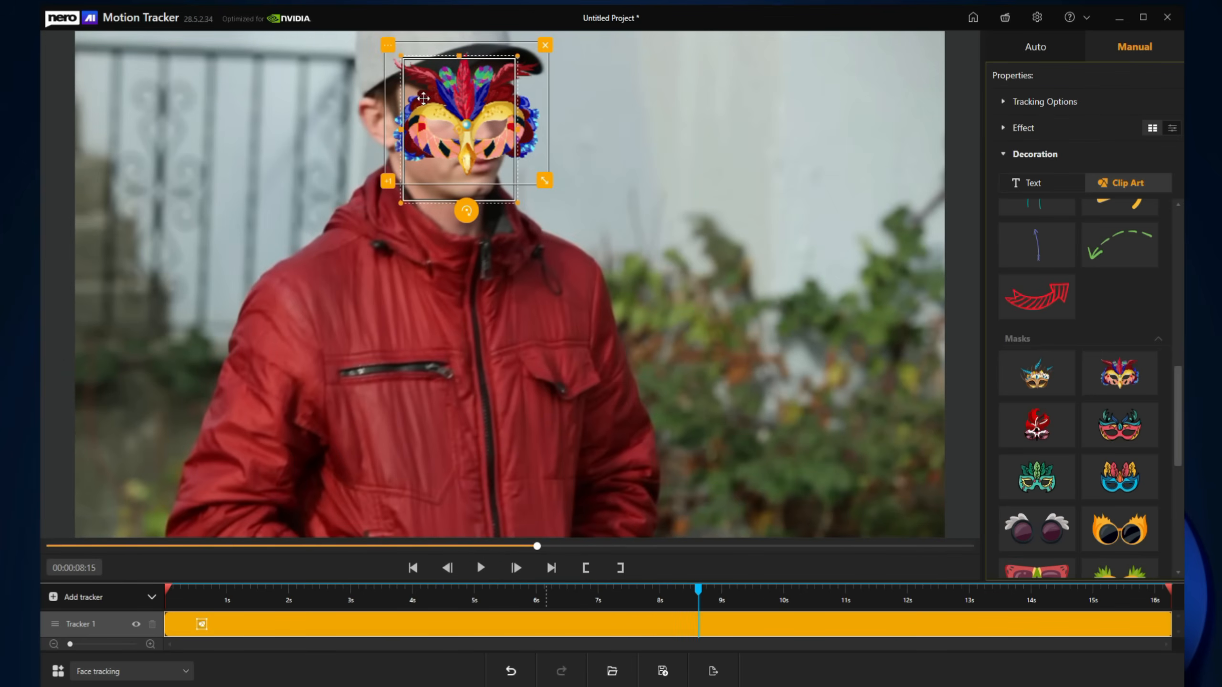
key(Delete)
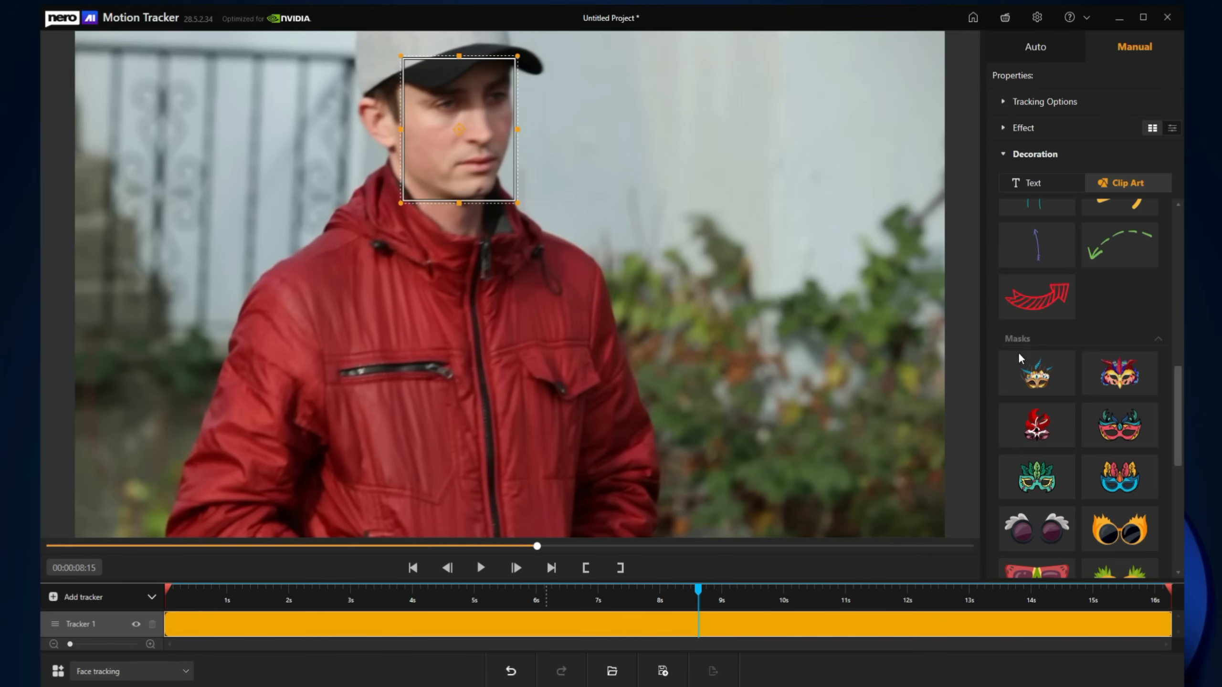
Step: Browse the Love and Emoji clip art categories, then pick Zone tracking on the start screen
click(1077, 339)
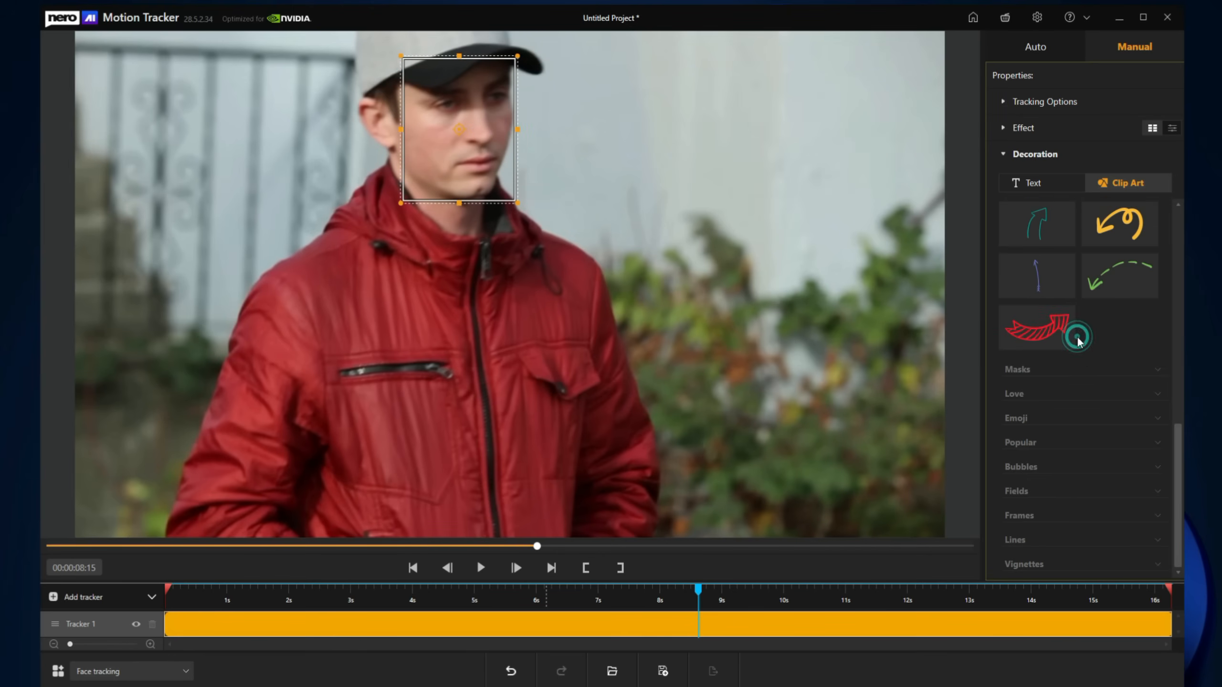
click(1061, 393)
click(1047, 362)
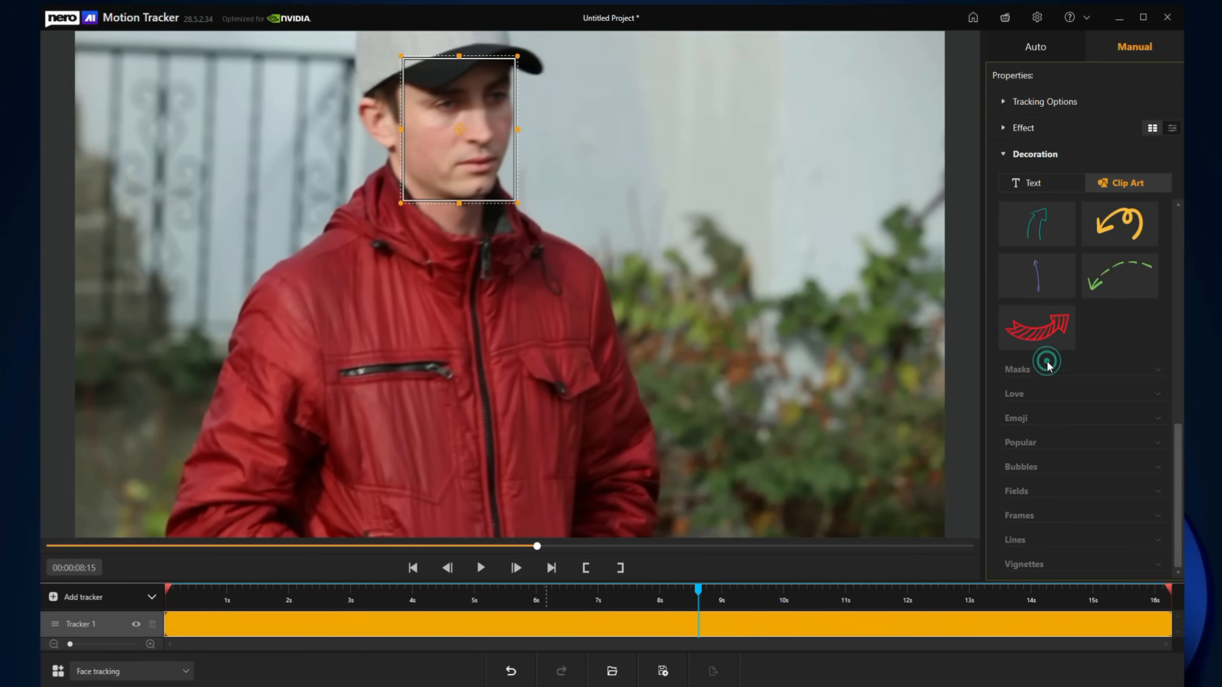
click(1054, 414)
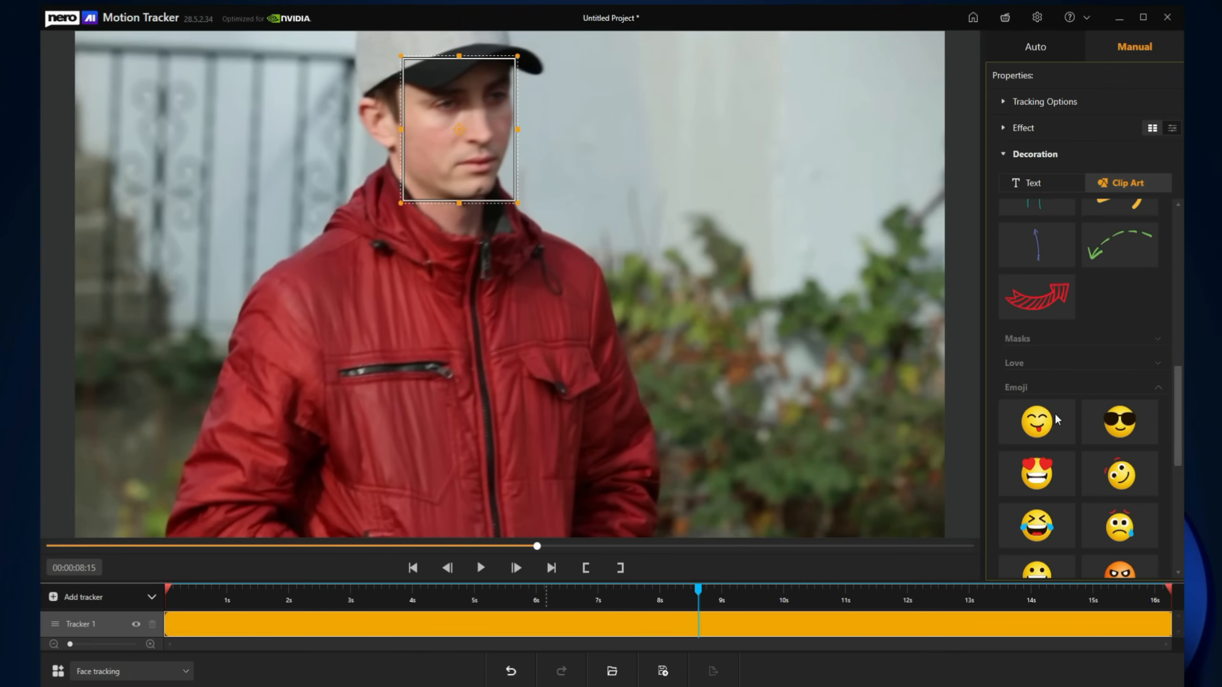
click(1044, 388)
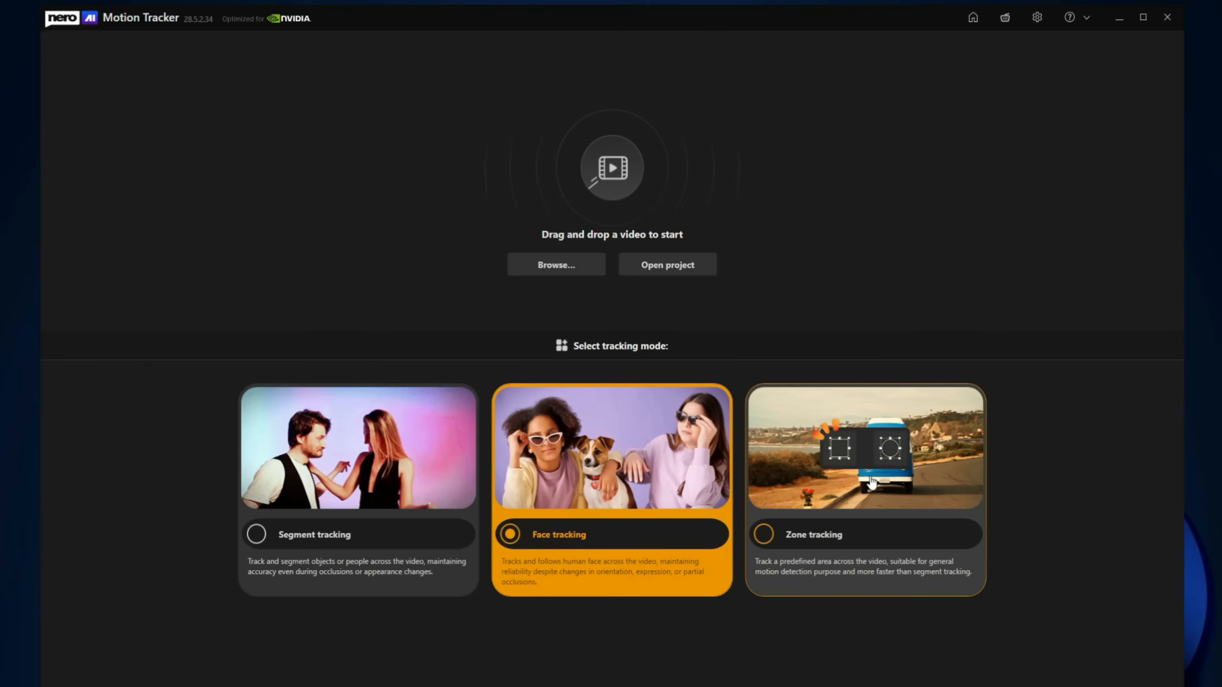
click(870, 479)
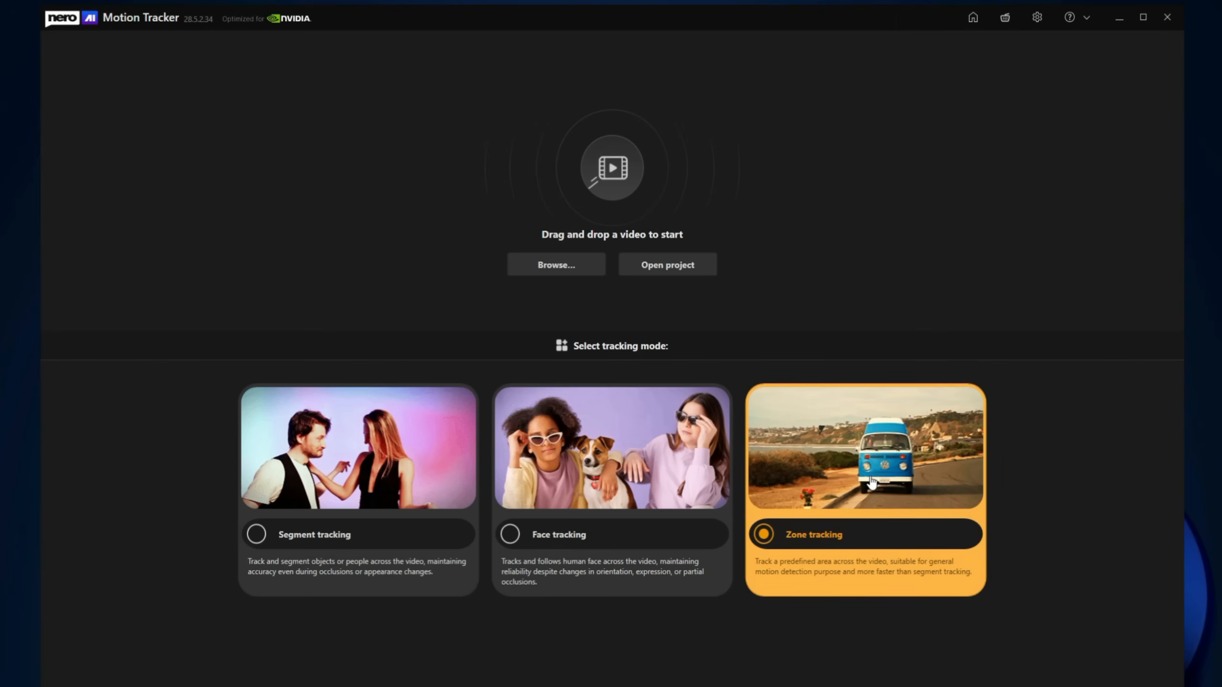
Step: Load video 2 of the white sports car, fit the zone to its front plate, and track it
click(567, 274)
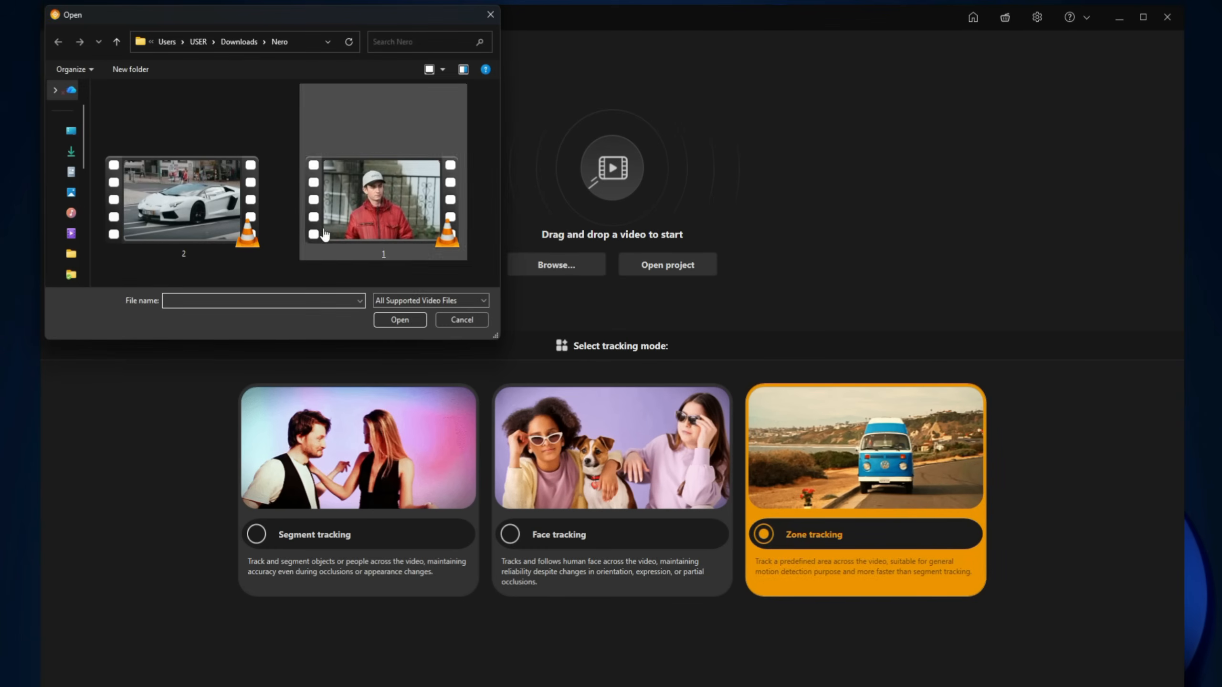
double_click(183, 202)
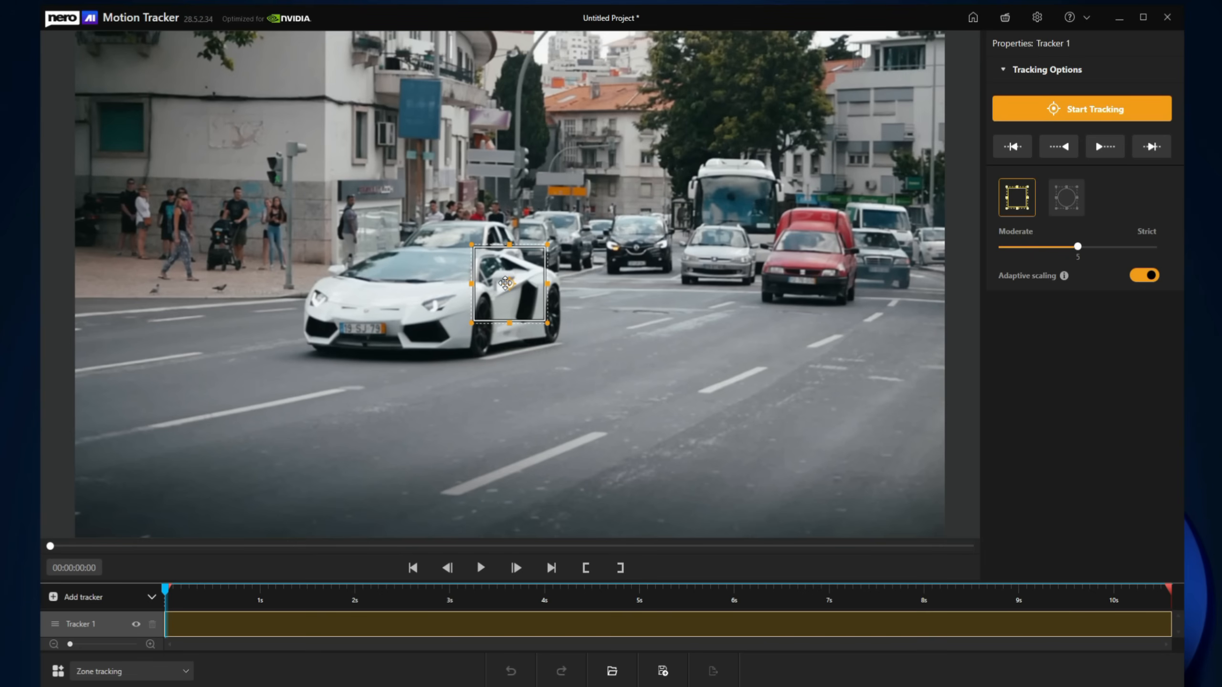
drag(507, 284, 366, 316)
drag(366, 367, 366, 341)
drag(405, 329, 393, 328)
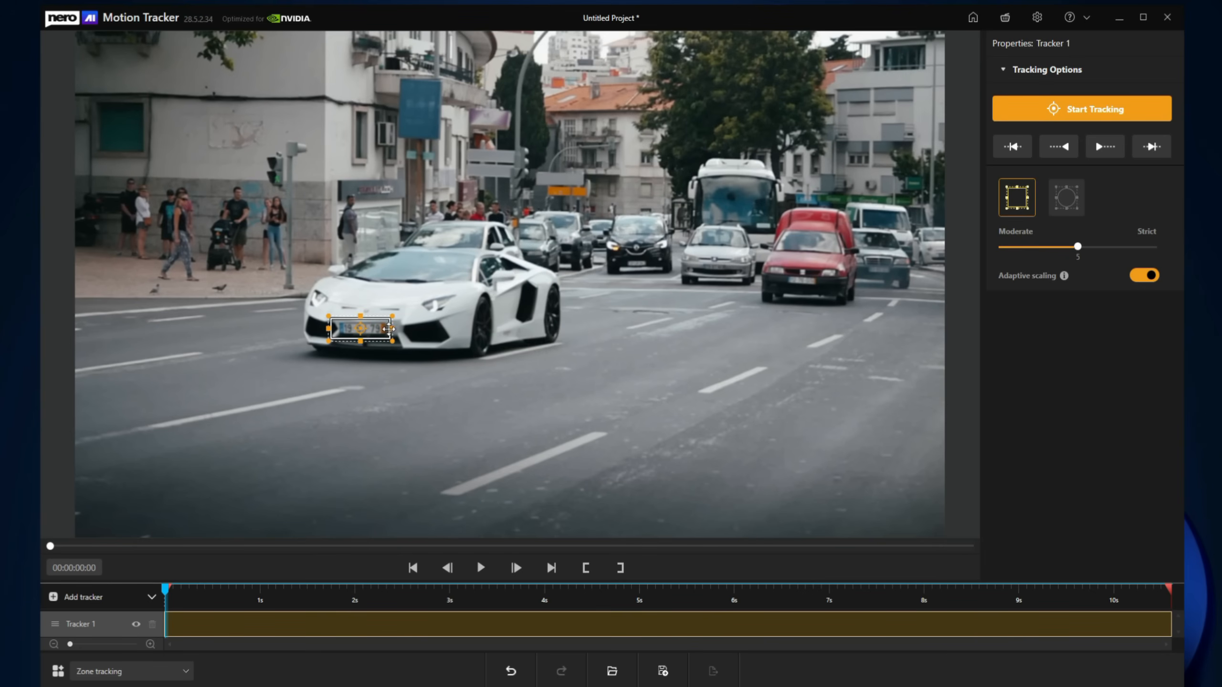
click(1042, 121)
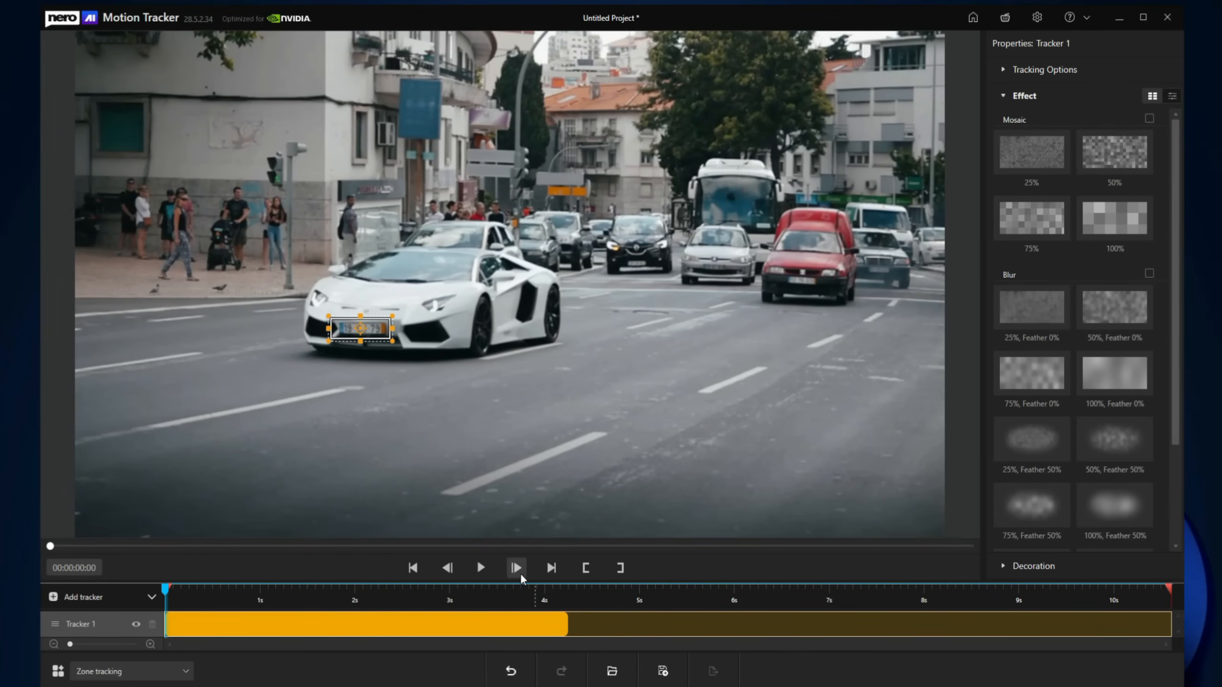
Step: At about 6 s, move the zone onto the rear license plate and track it to the end
click(579, 593)
click(481, 568)
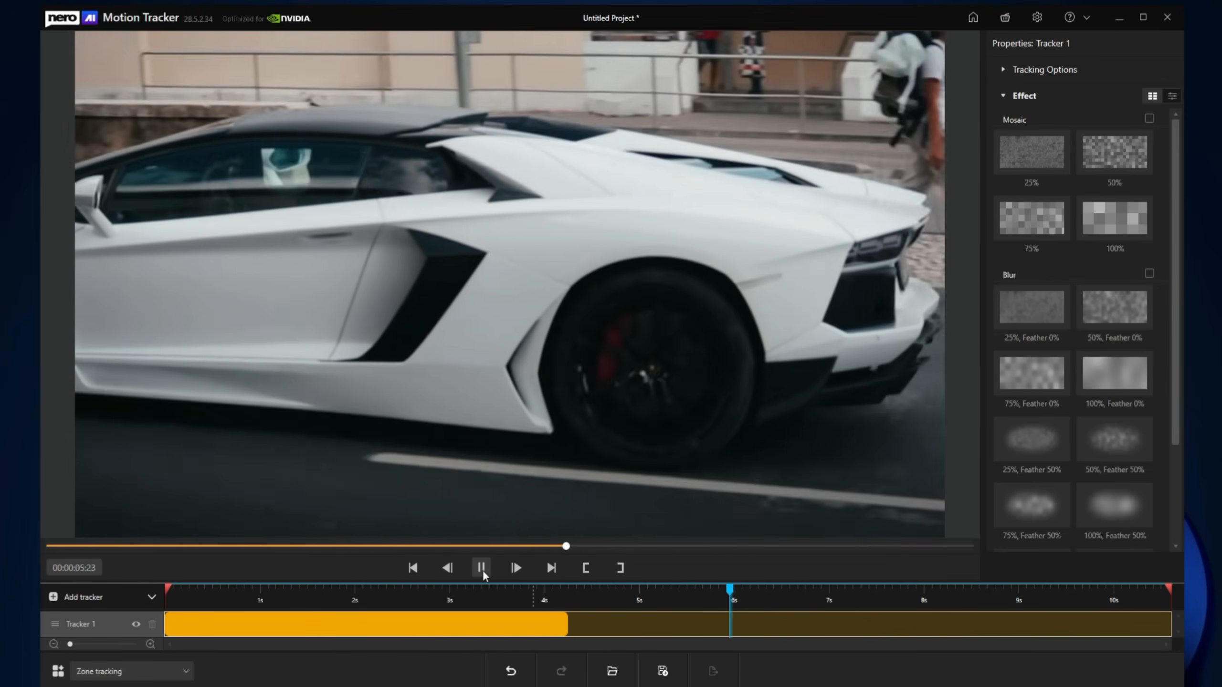
click(481, 569)
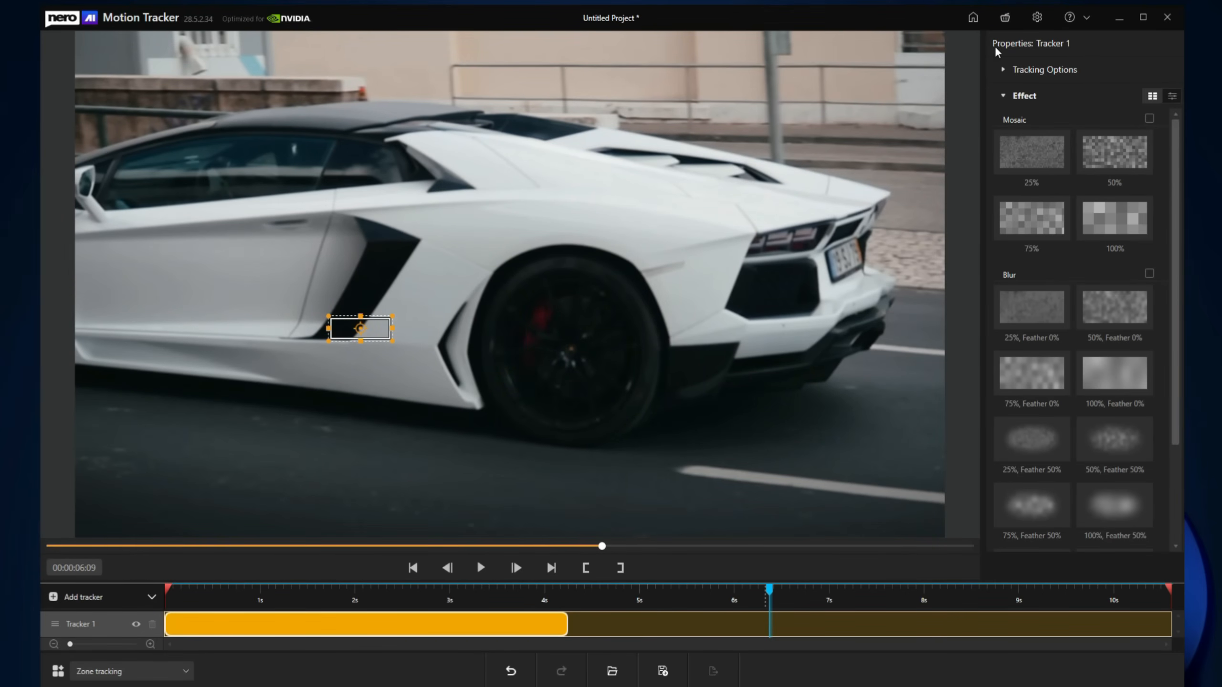
click(1022, 70)
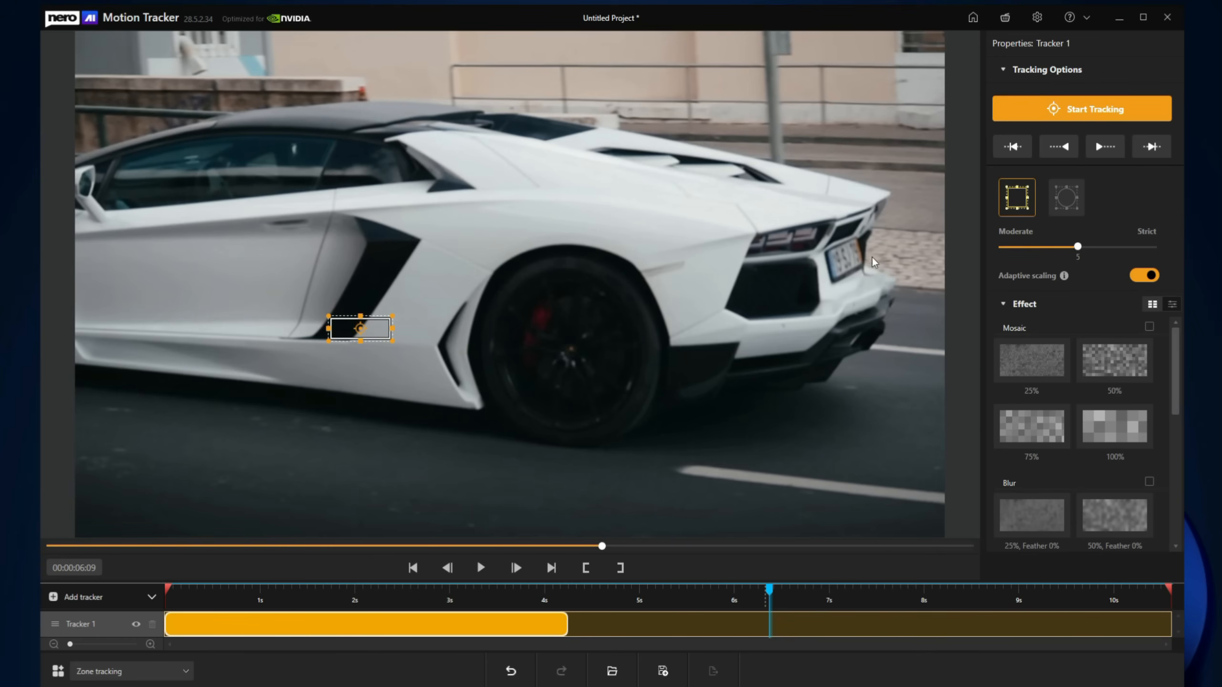
drag(367, 331, 894, 276)
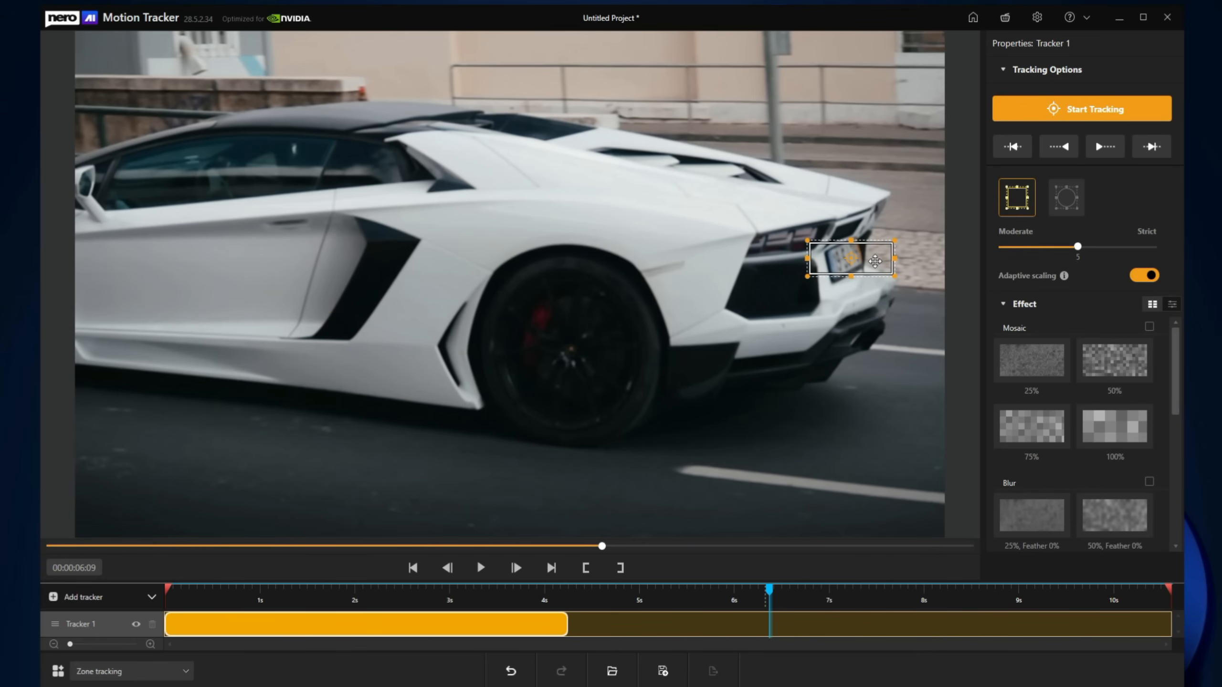
click(1008, 111)
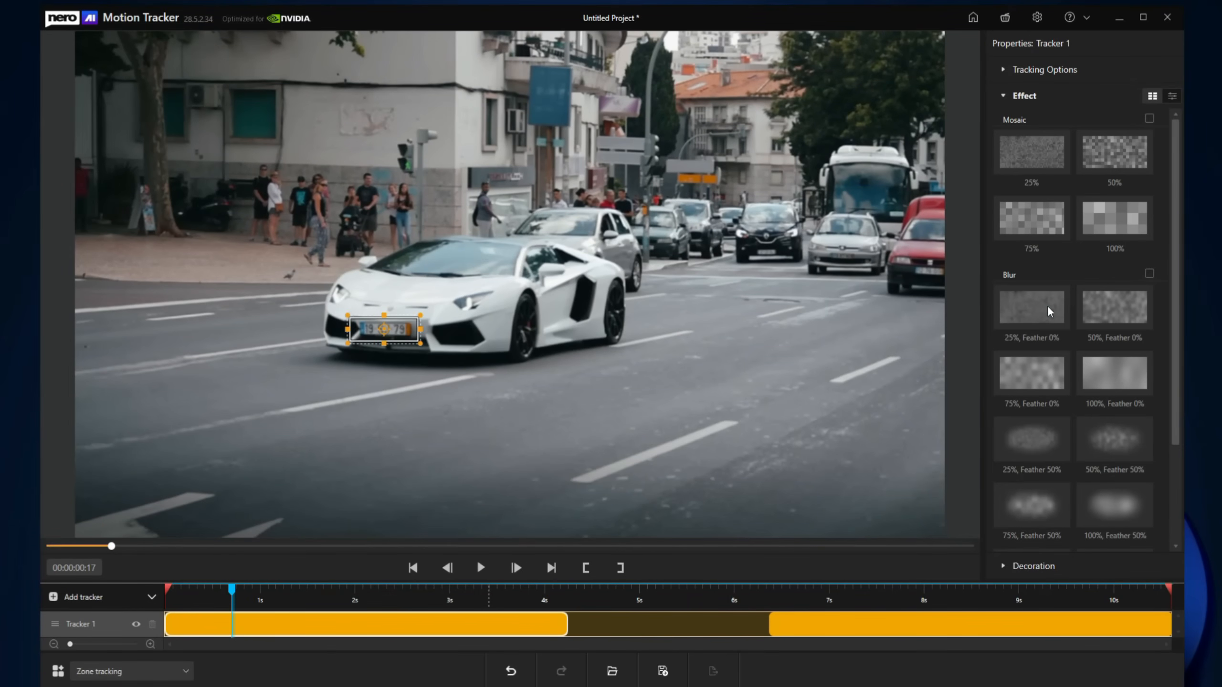
Step: Blur the tracked plate at 50% with Feather 0%, then replay the clip from the start
click(1048, 310)
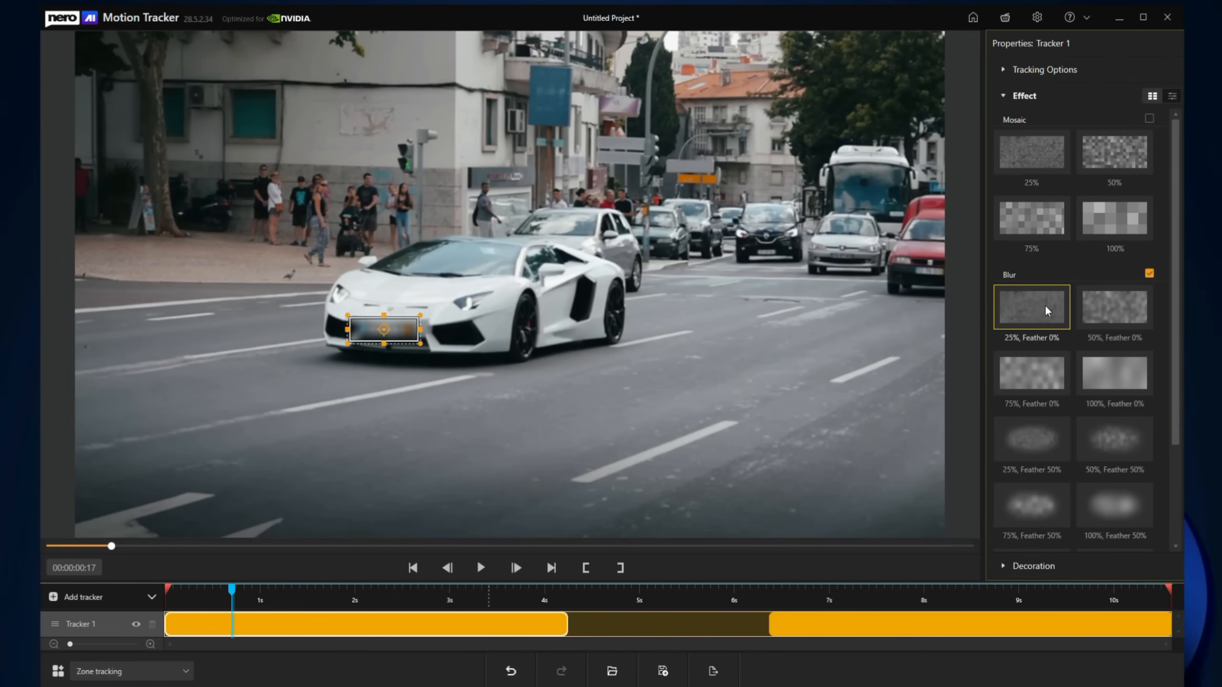
click(1114, 307)
click(885, 602)
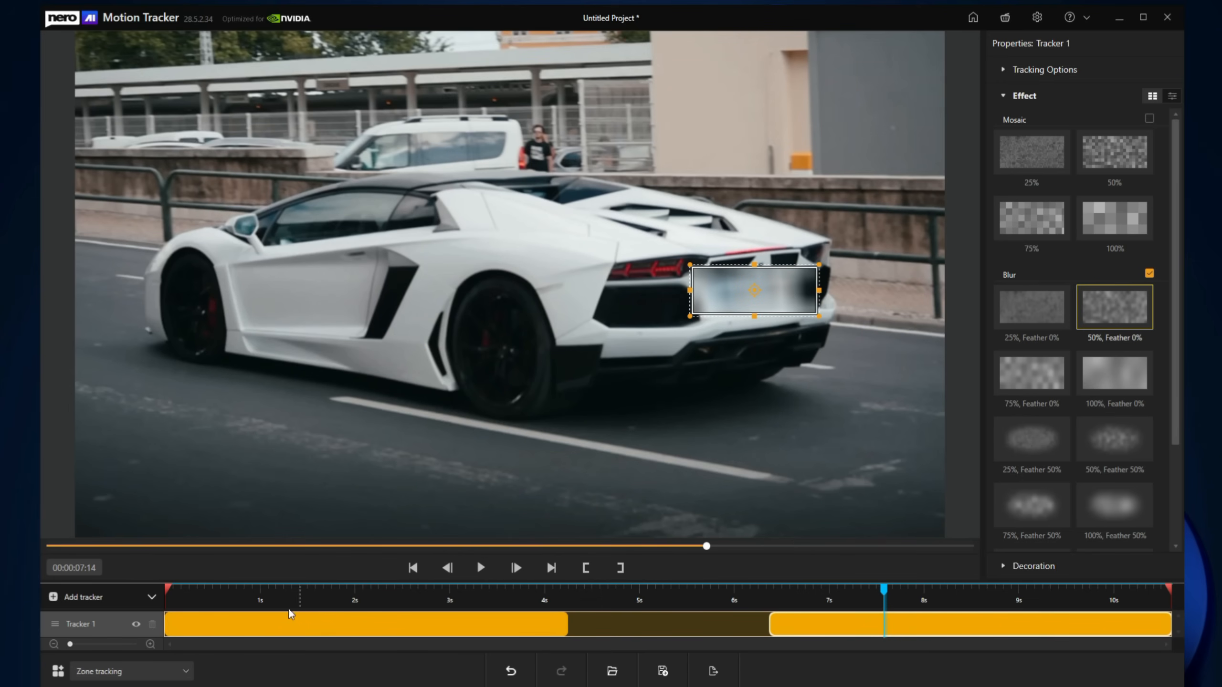
click(180, 590)
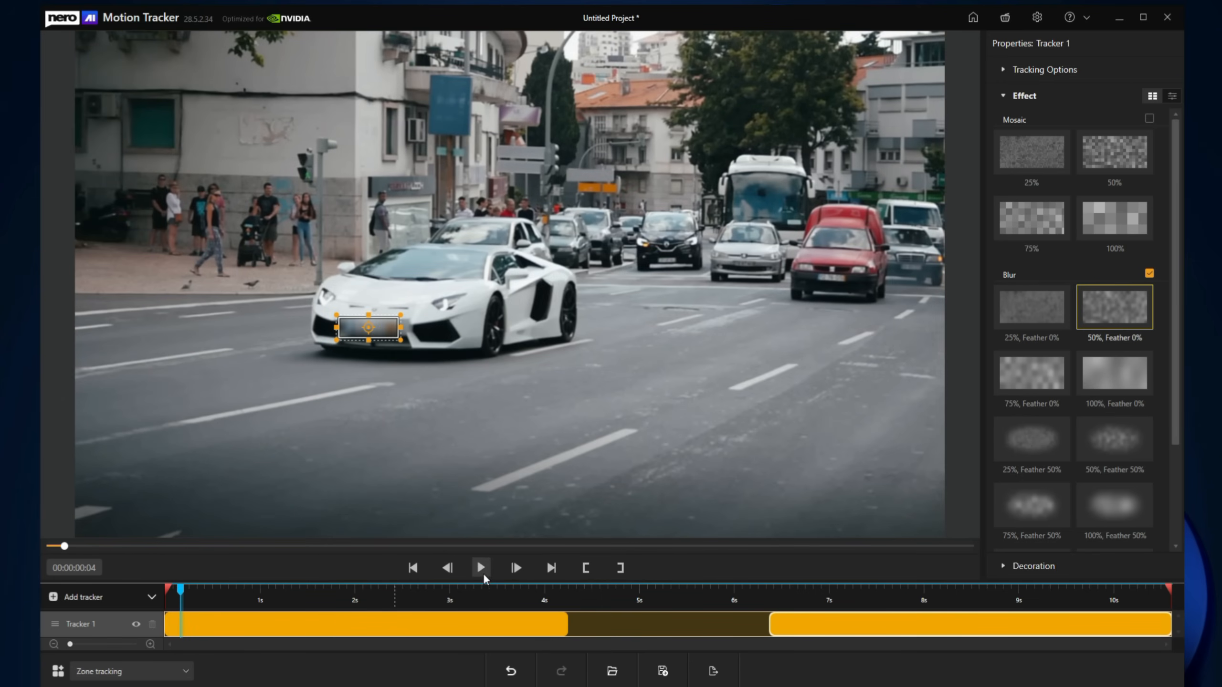
click(481, 569)
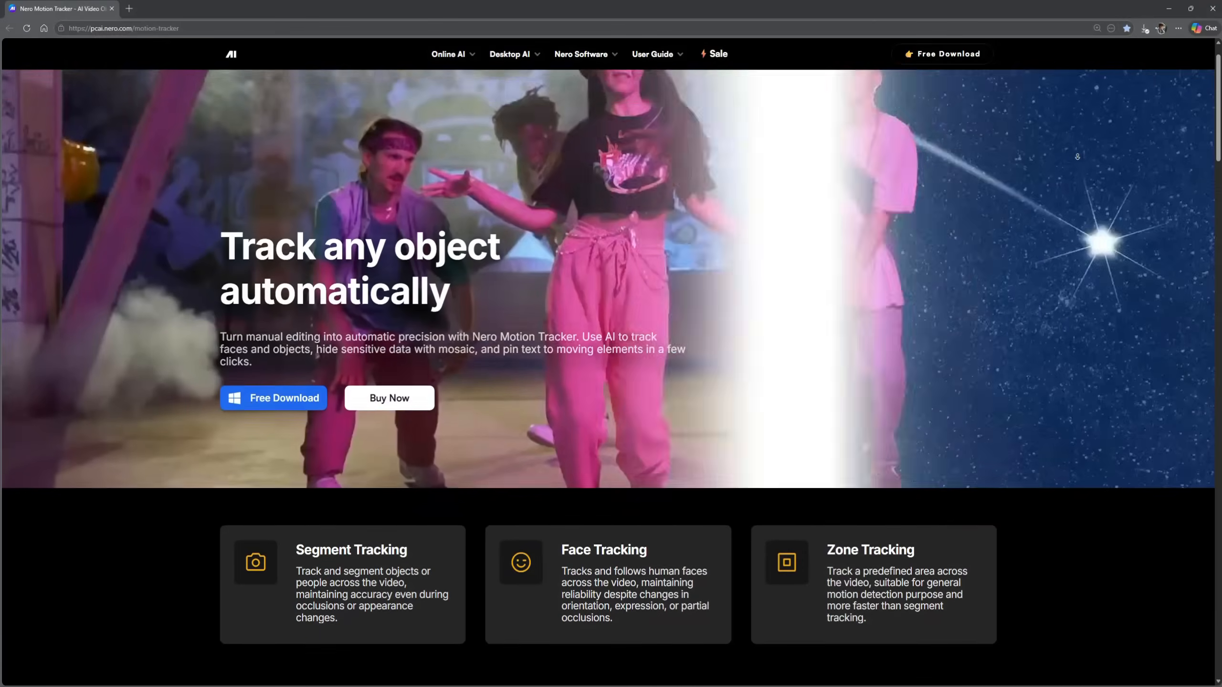
Step: Scroll the Motion Tracker page past the segment and face tracking feature cards to 'Fast zone tracking & export'
scroll(1079, 152, down, 5)
scroll(1079, 152, down, 3)
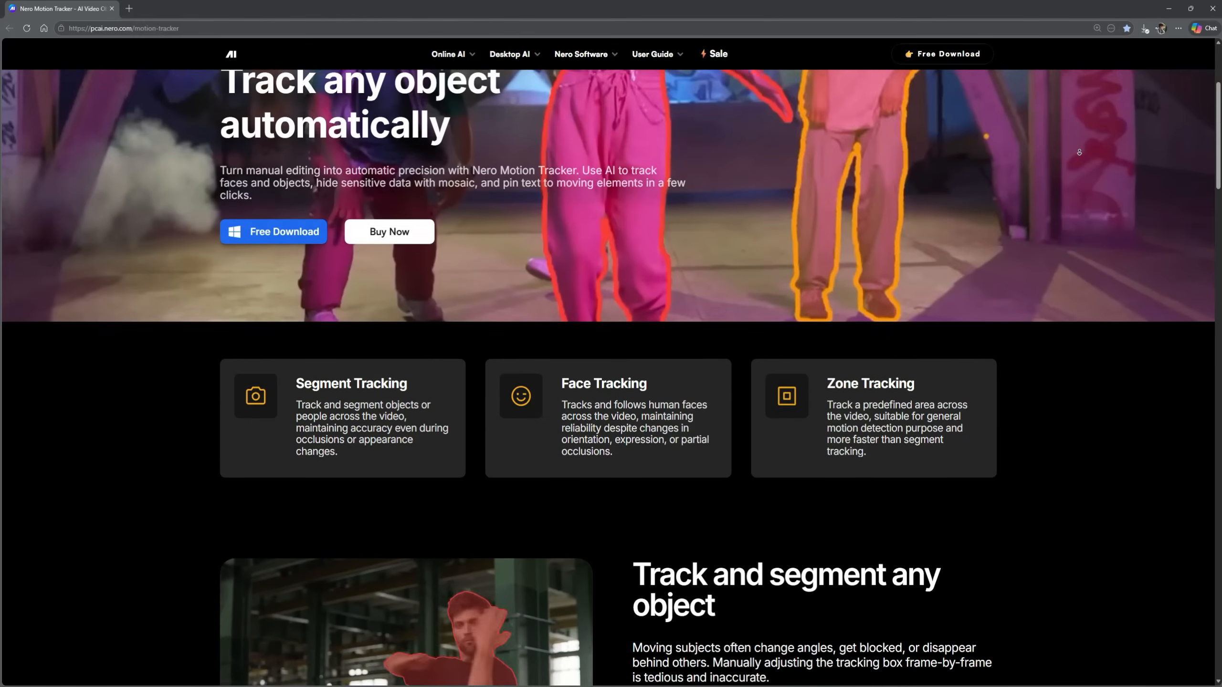
scroll(1079, 152, down, 3)
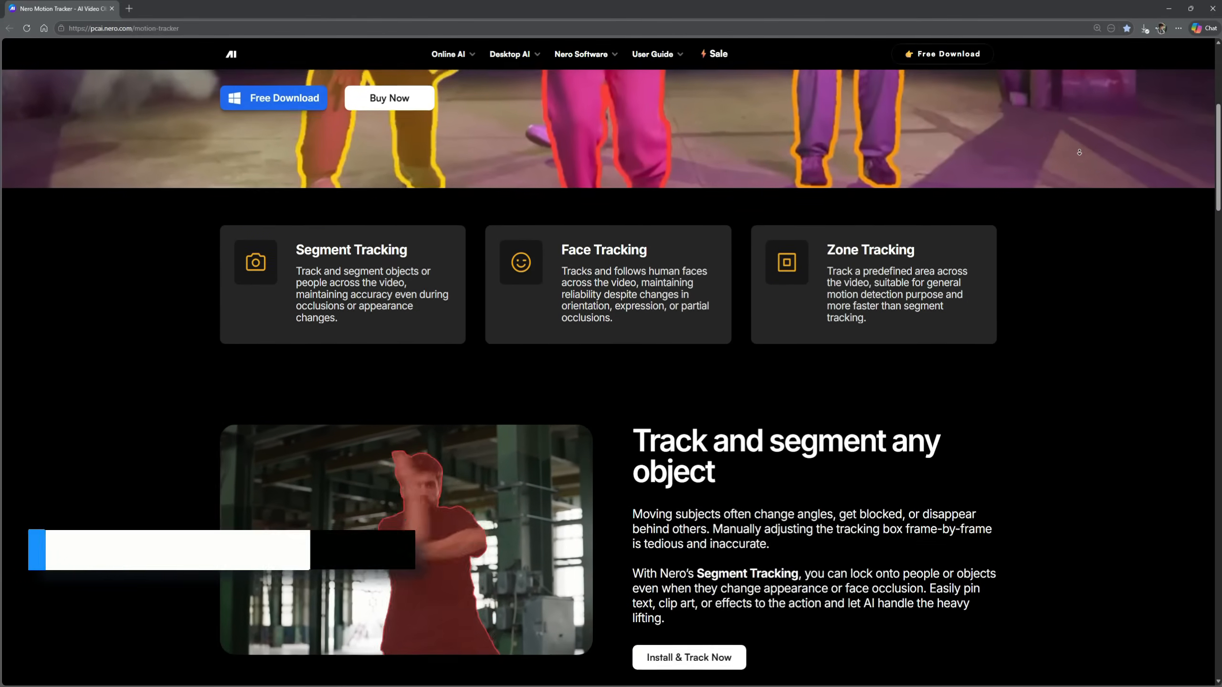
scroll(1079, 152, down, 3)
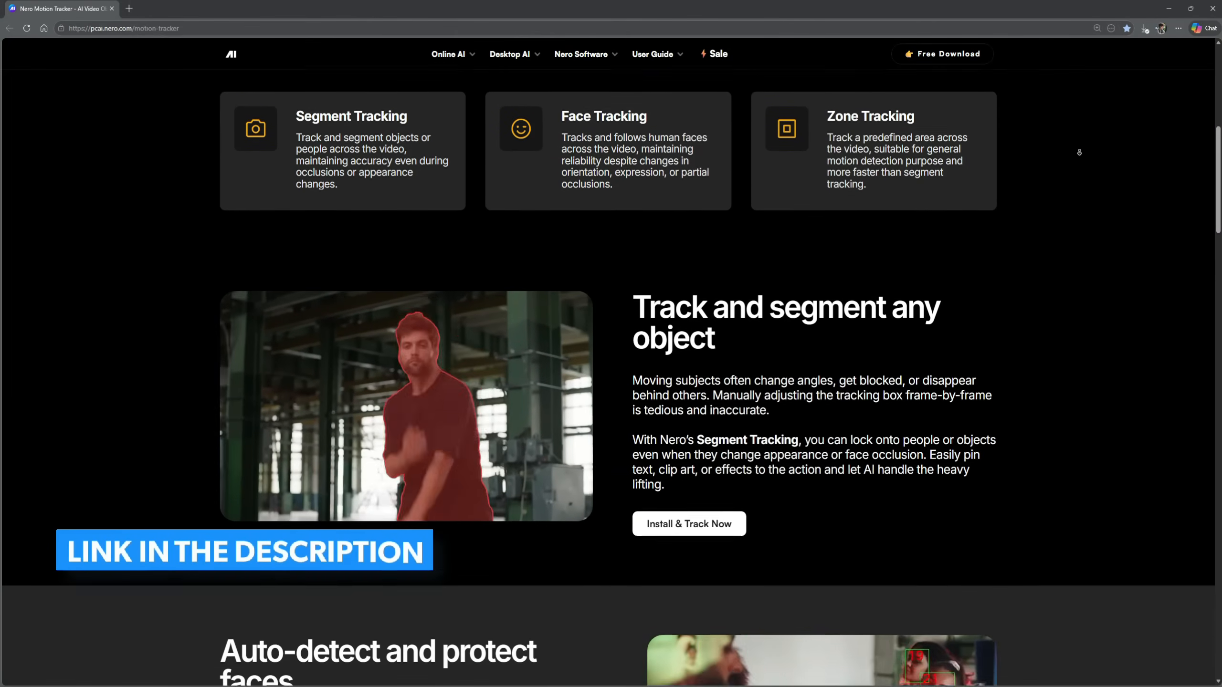
scroll(1079, 152, down, 3)
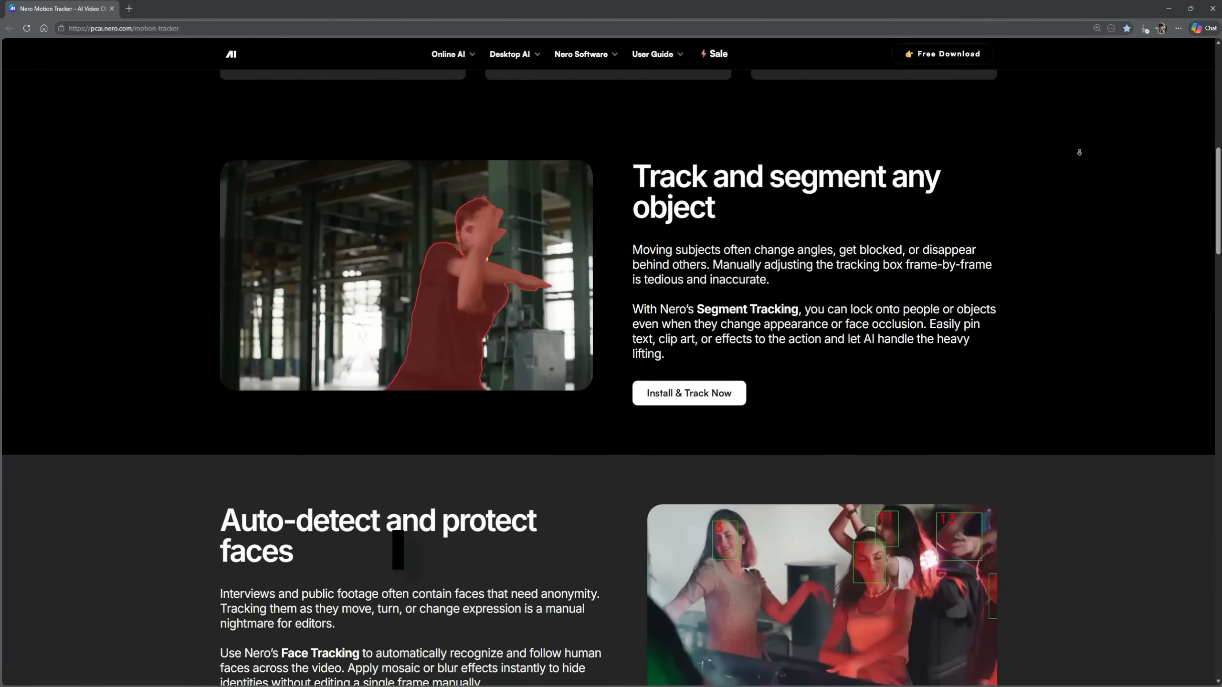
scroll(1079, 152, down, 3)
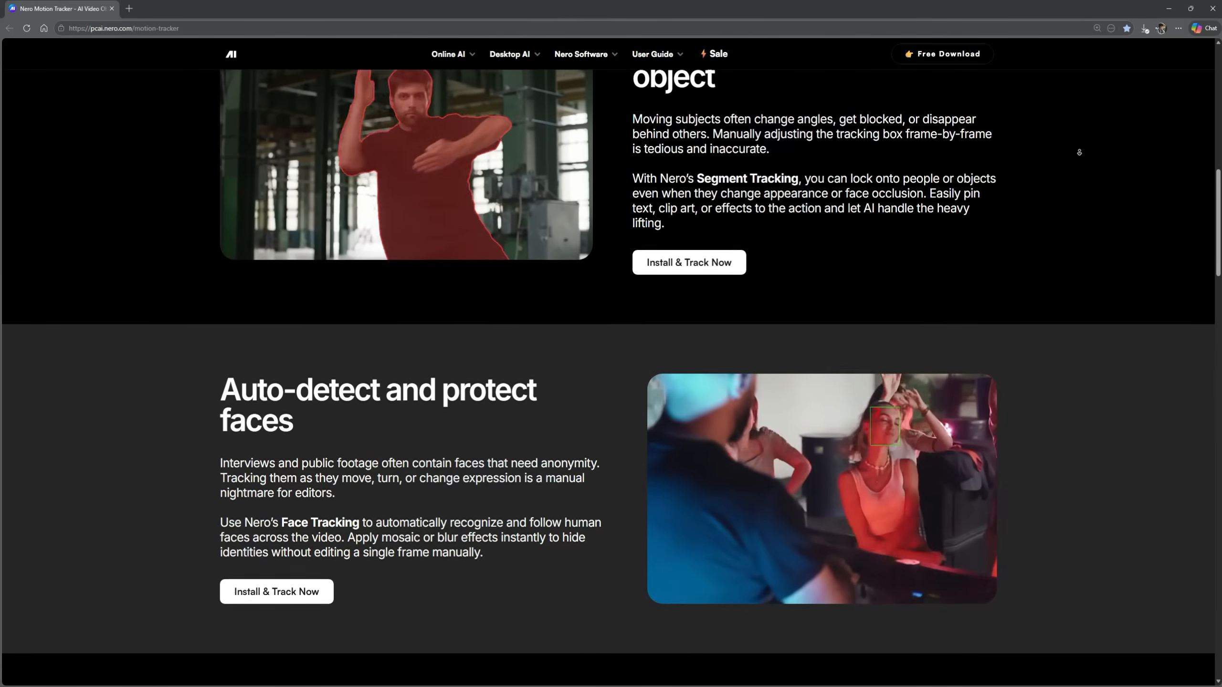
scroll(1079, 152, down, 3)
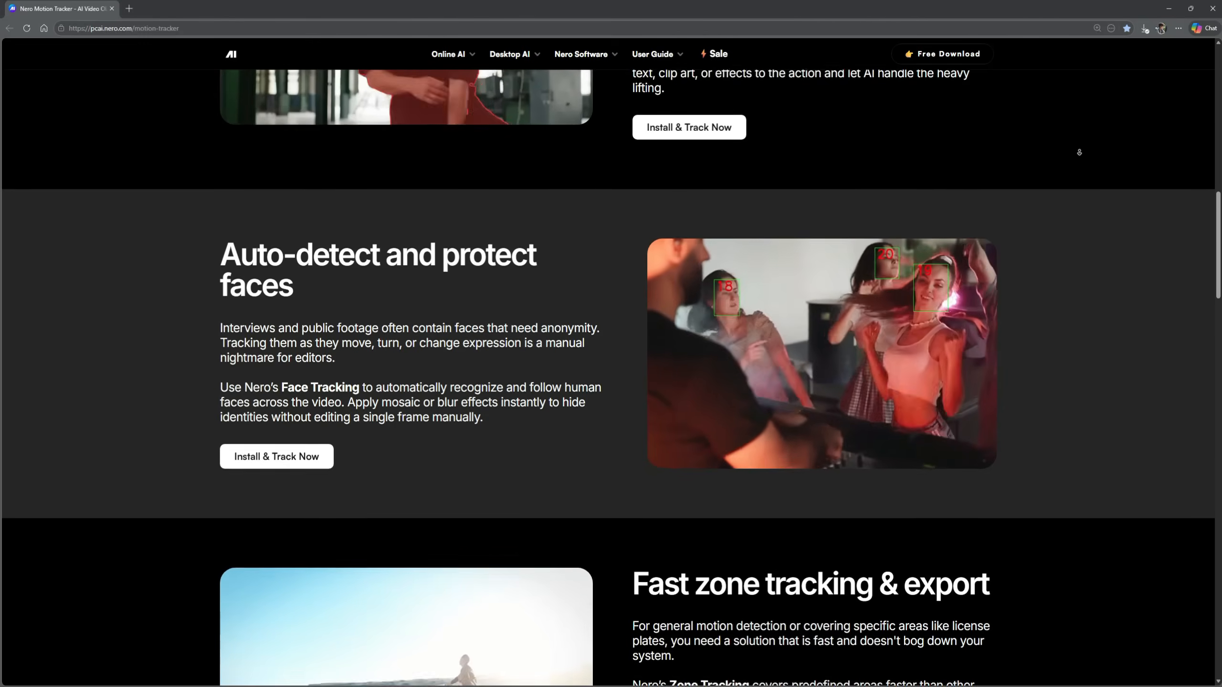
scroll(1079, 152, down, 3)
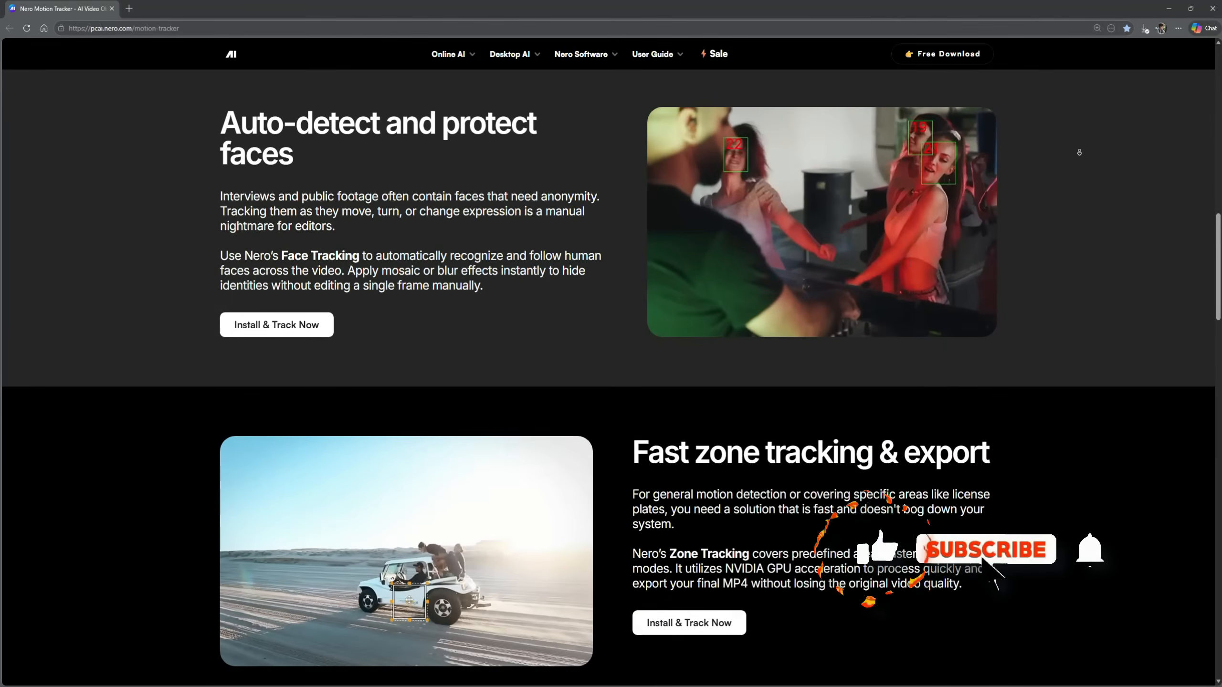
scroll(1079, 152, down, 2)
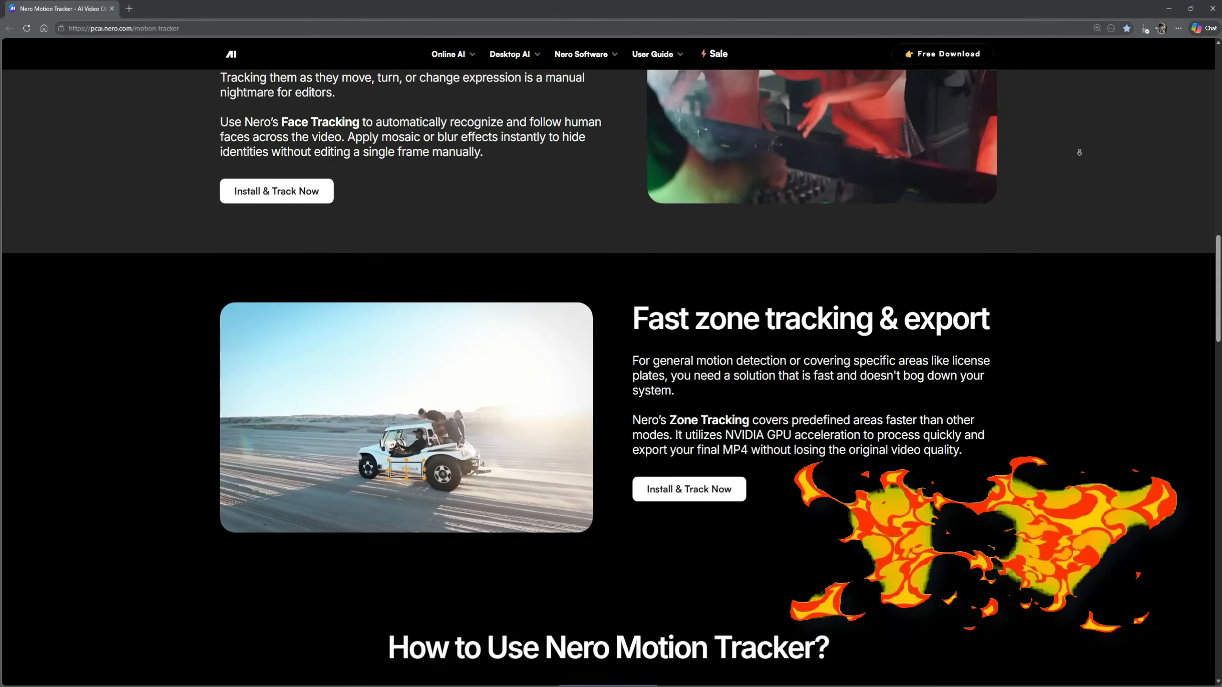